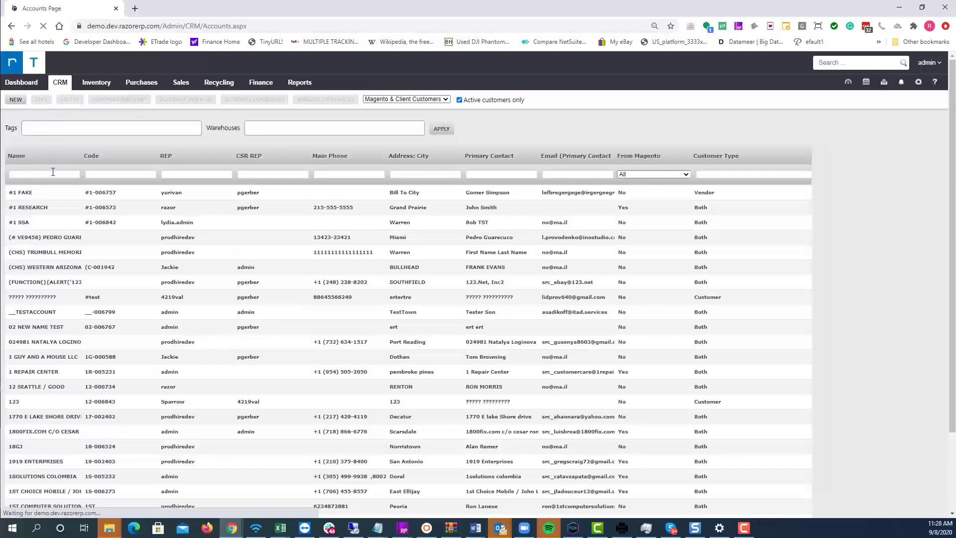
Filter the CRM accounts by name 'rzr' and select the RZR-DEMO COMPANY row
left_click(52, 172)
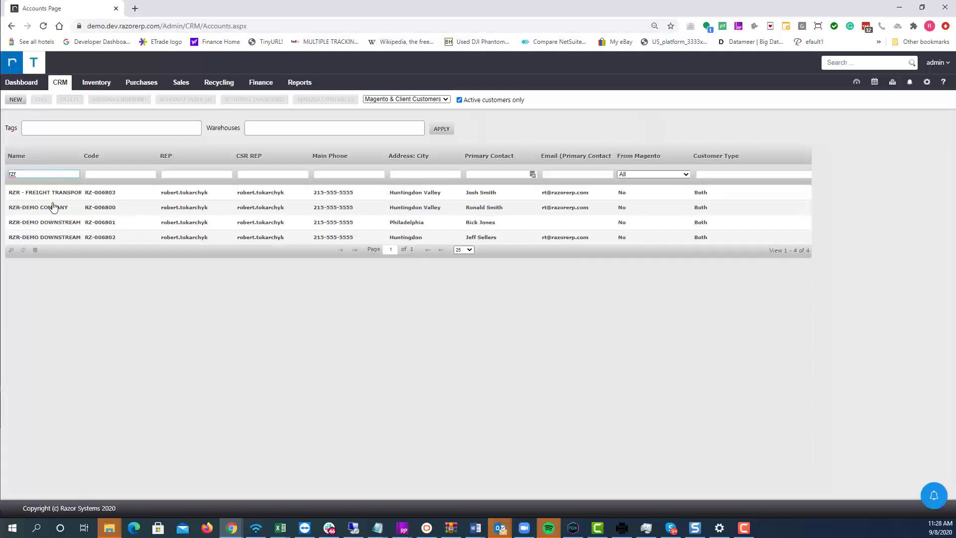
left_click(40, 208)
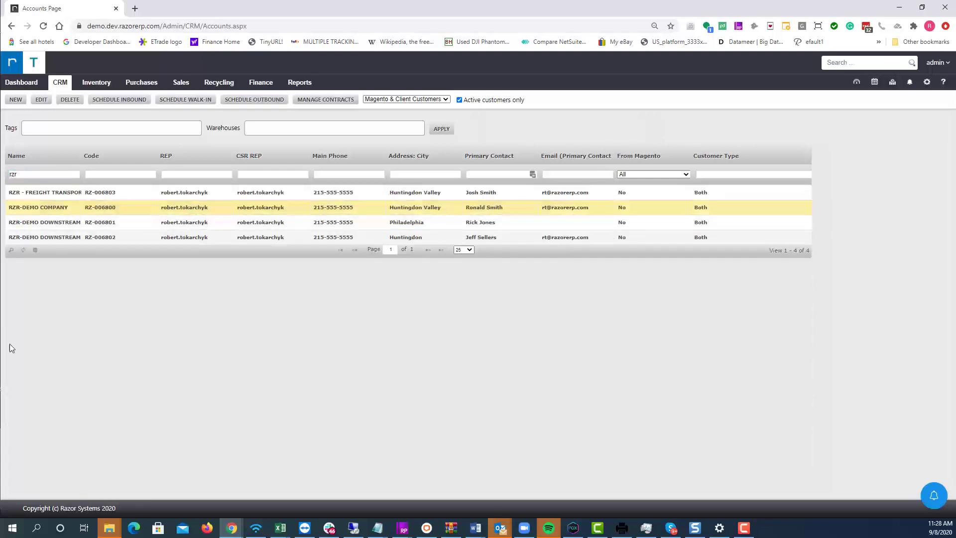
Open RZR-DEMO COMPANY's contact list and start a new contact
double_click(40, 208)
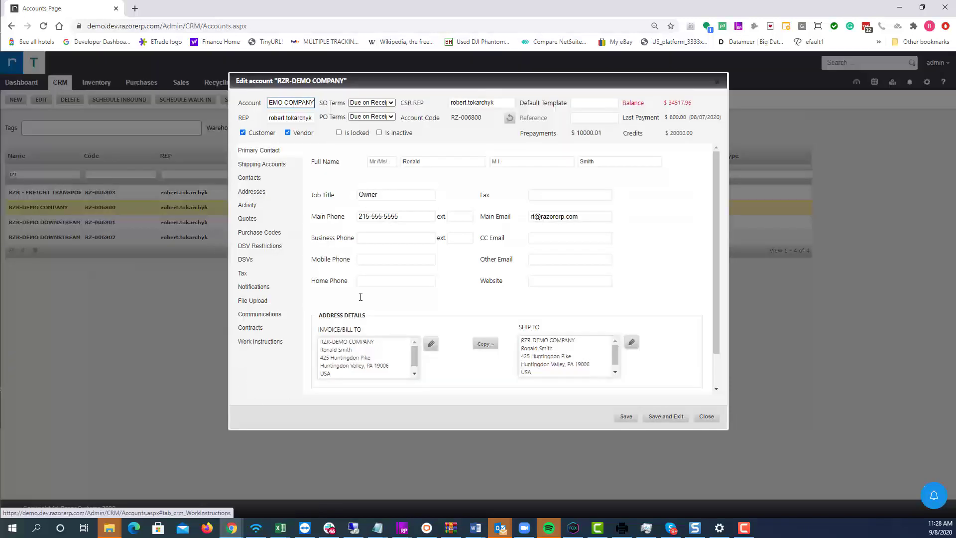
left_click(250, 179)
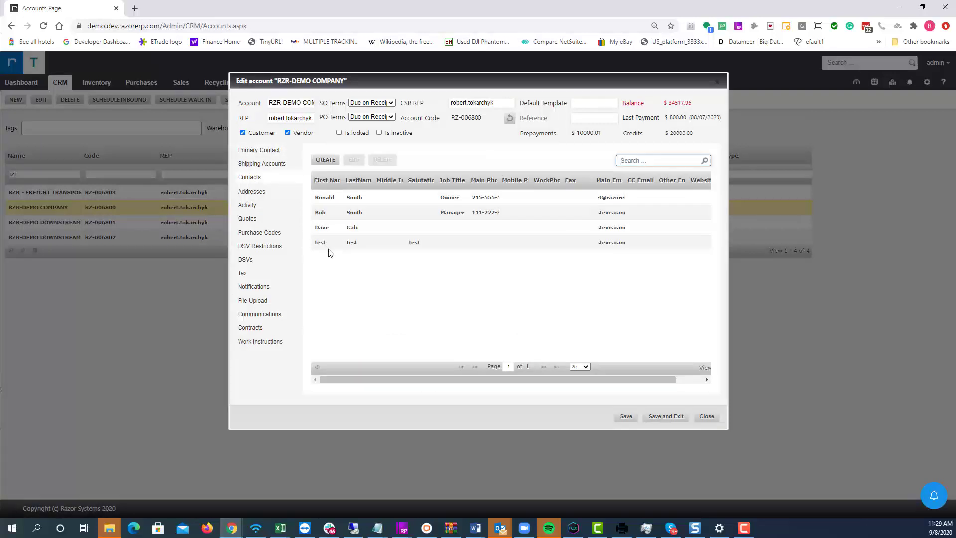
left_click(339, 279)
left_click(332, 161)
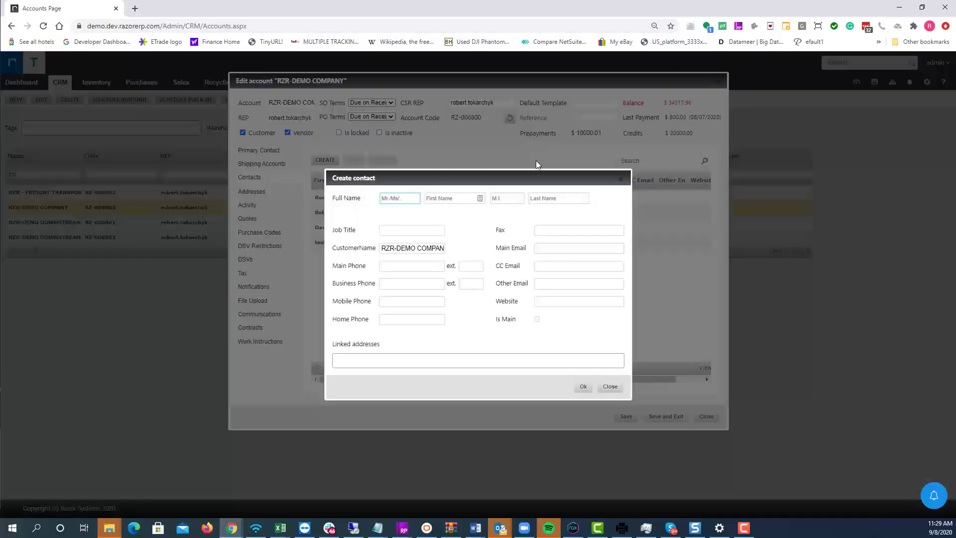
Enter the contact's first and last name, main phone and main email, add it, and save the account
left_click(437, 199)
key("Tab")
key("Tab")
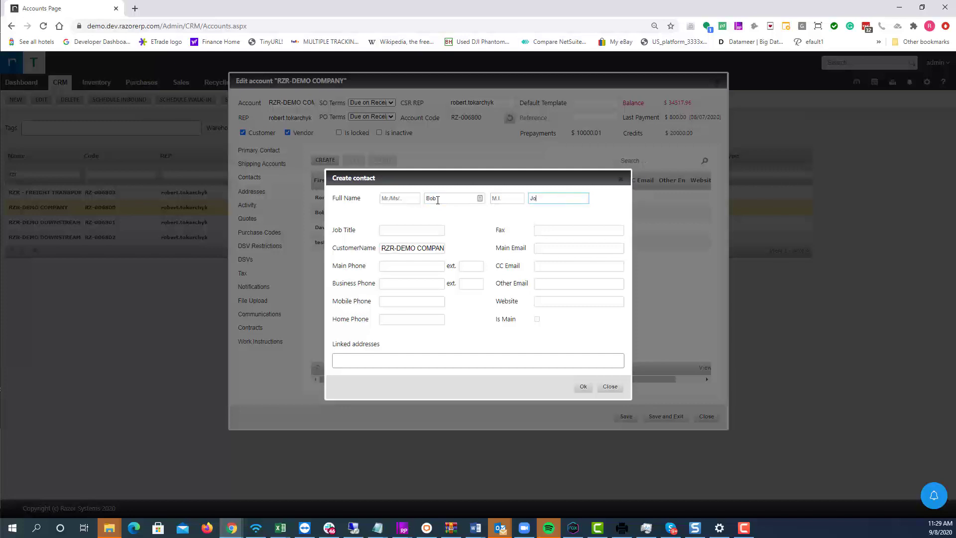
key("Tab")
key("Tab")
key("Tab")
left_click(549, 250)
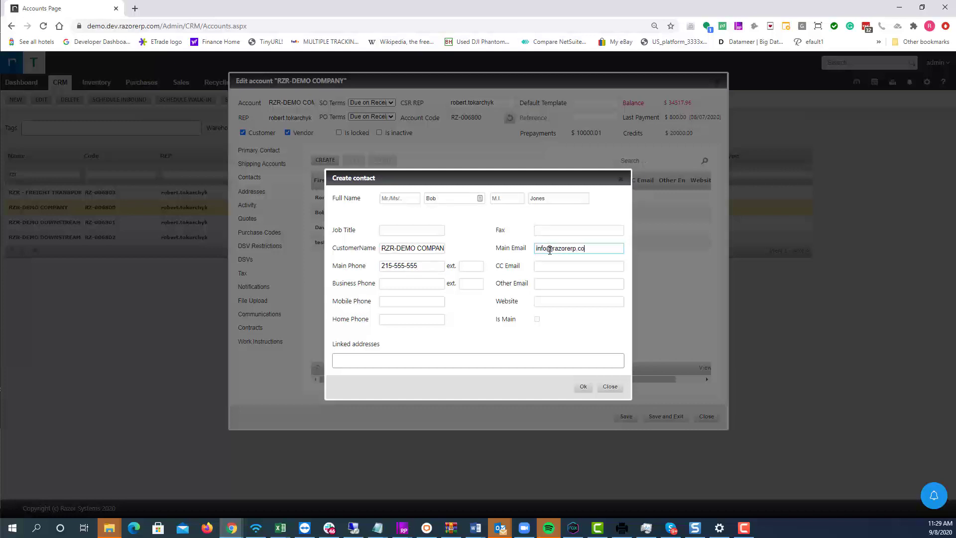
key("Tab")
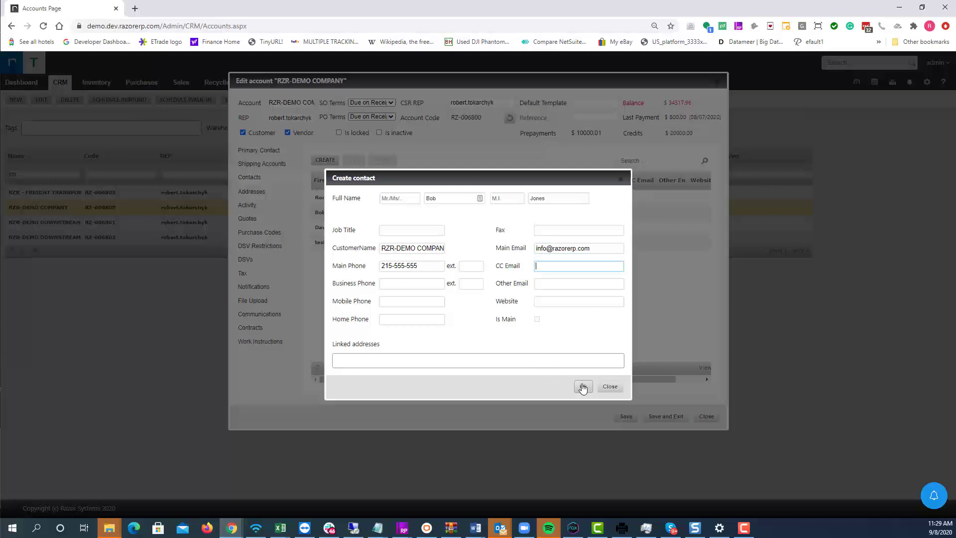
left_click(582, 387)
left_click(633, 419)
Close the account and go to the Client Portal customer list with all filters cleared
left_click(654, 420)
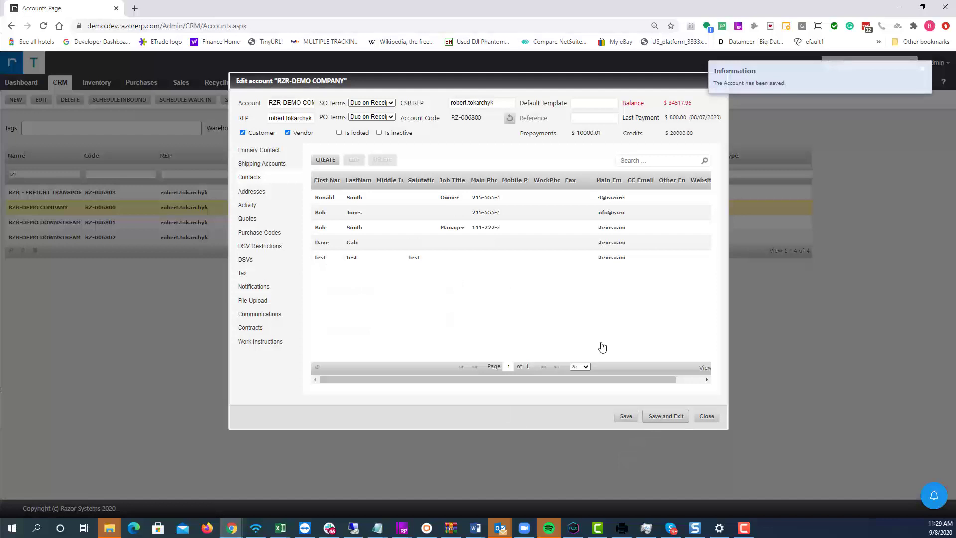
mouse_move(61, 82)
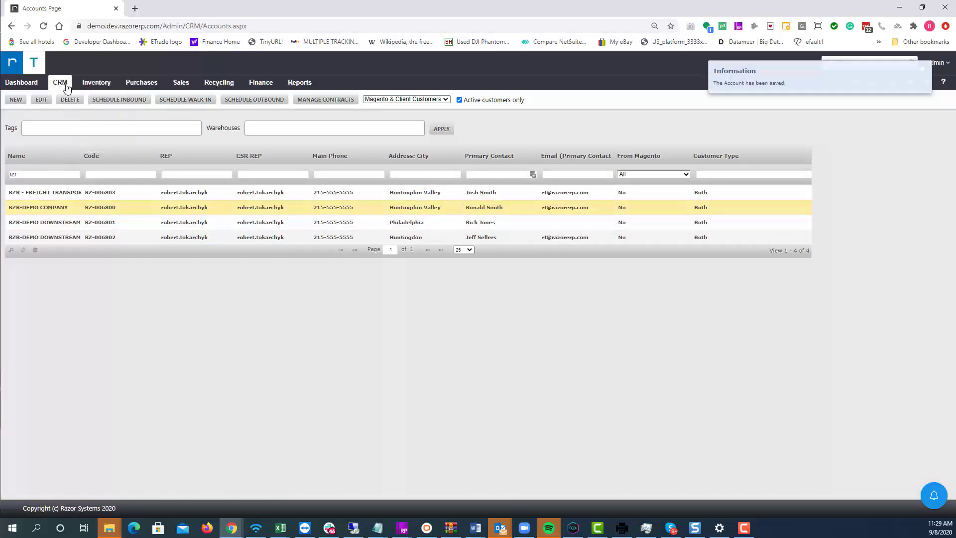
left_click(73, 147)
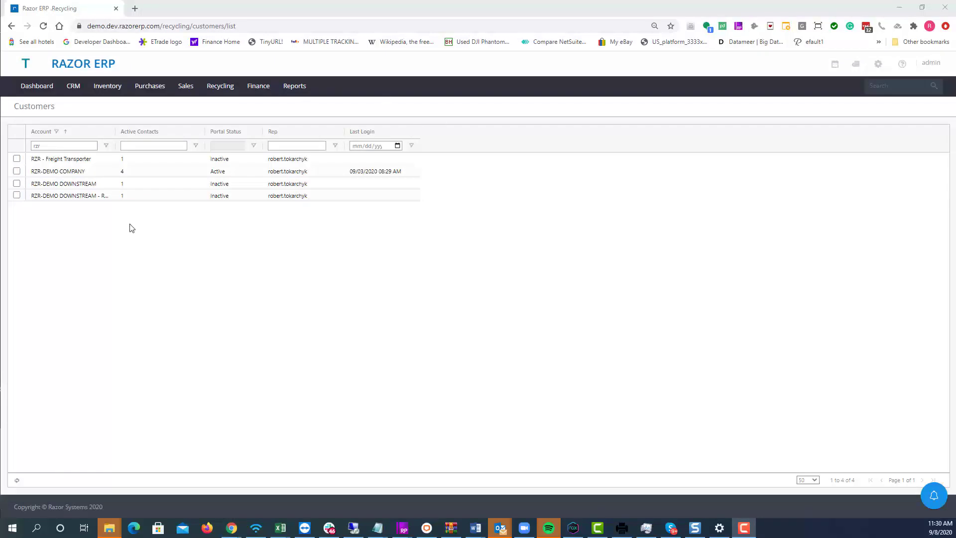
right_click(84, 260)
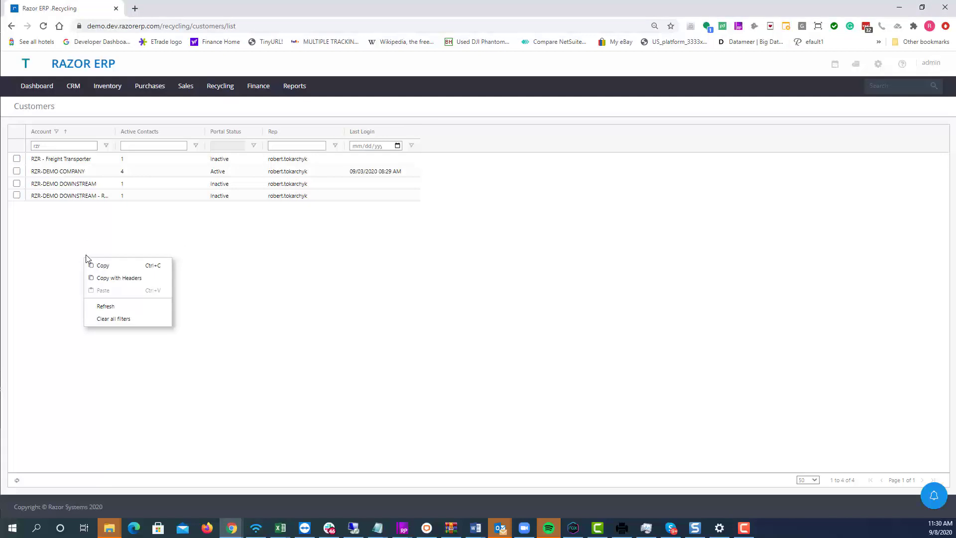
right_click(98, 241)
left_click(148, 301)
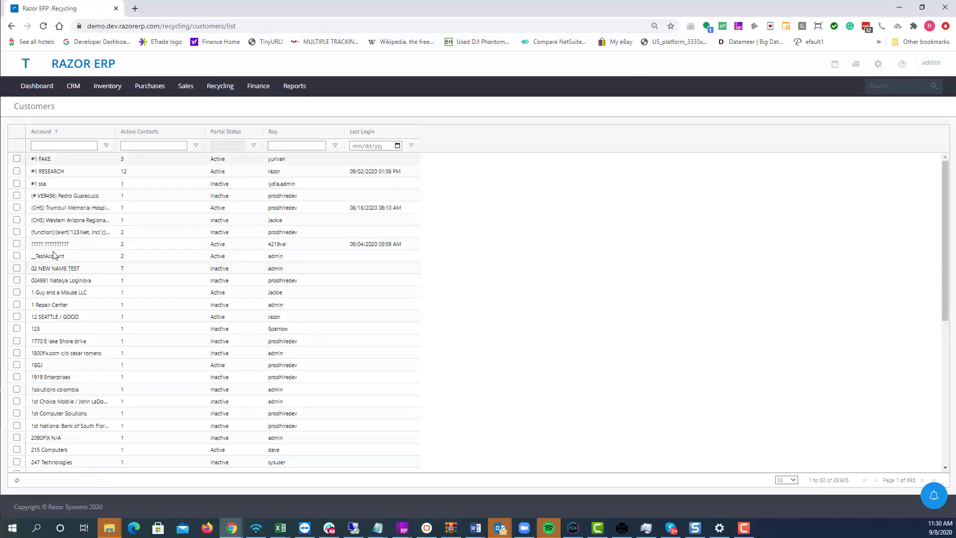
Filter customers by account 'rzr', mark RZR-DEMO COMPANY and open its portal settings
left_click(73, 146)
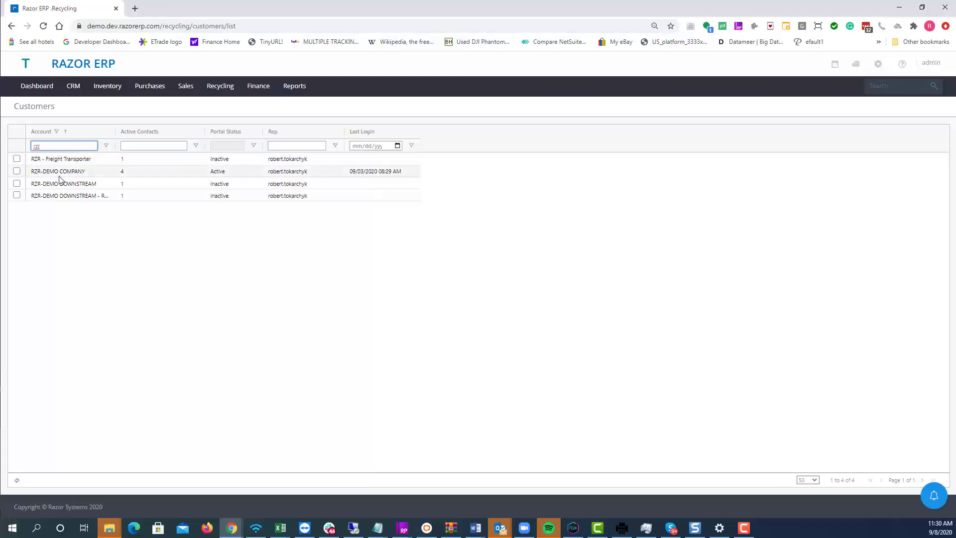
left_click(64, 171)
left_click(17, 170)
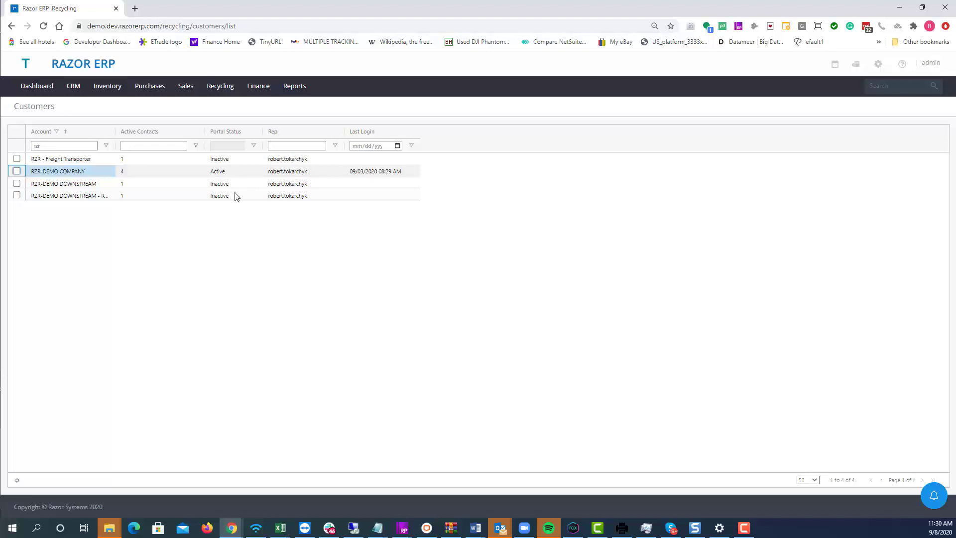
left_click(17, 171)
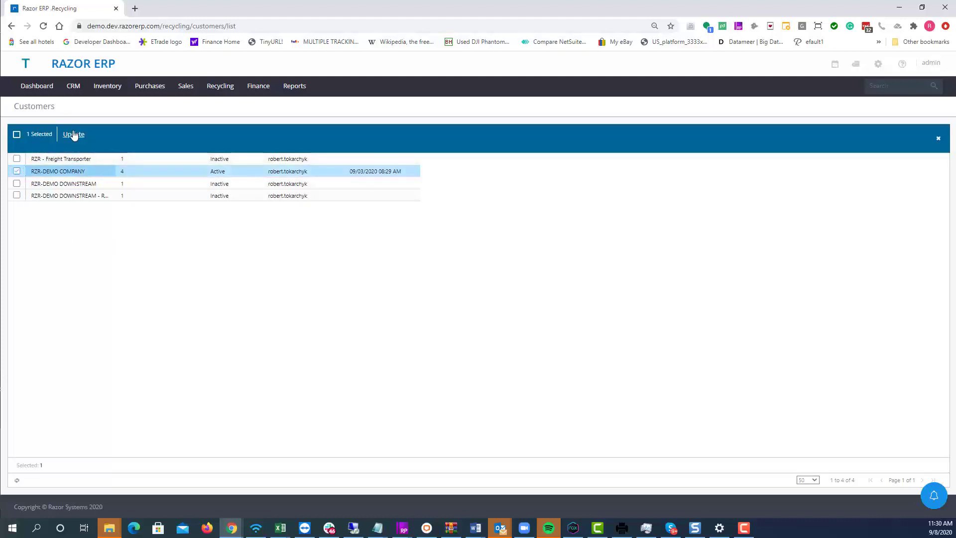
left_click(74, 134)
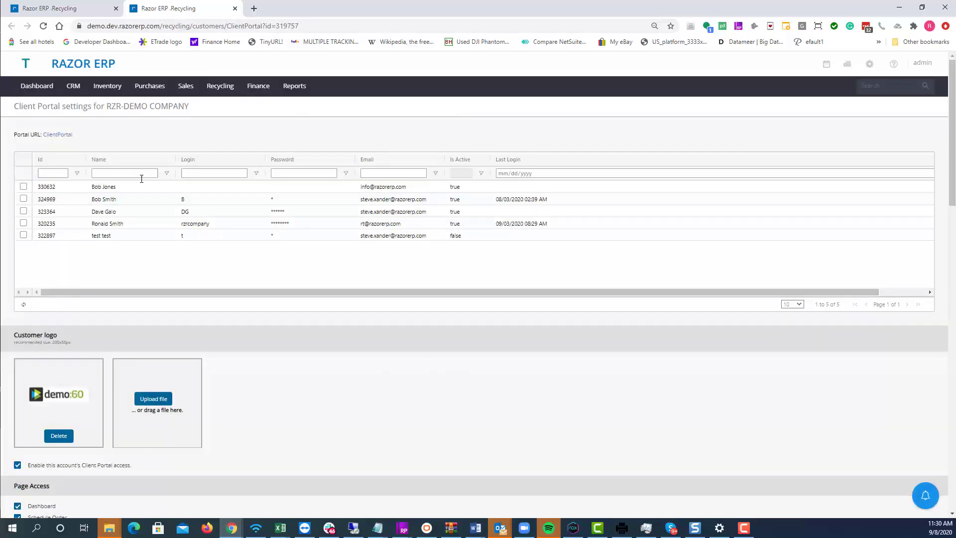
left_click_drag(141, 189, 138, 248)
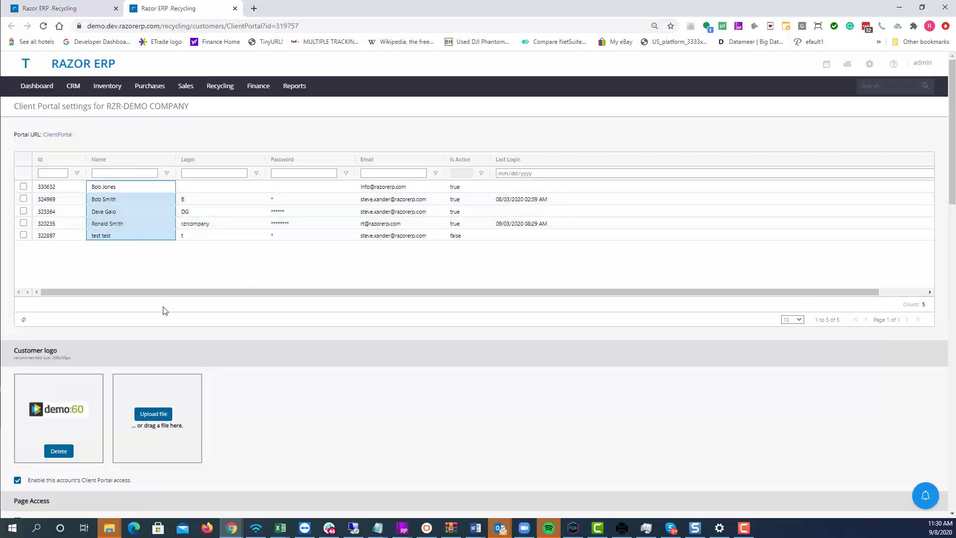
scroll(397, 380, "down", 4)
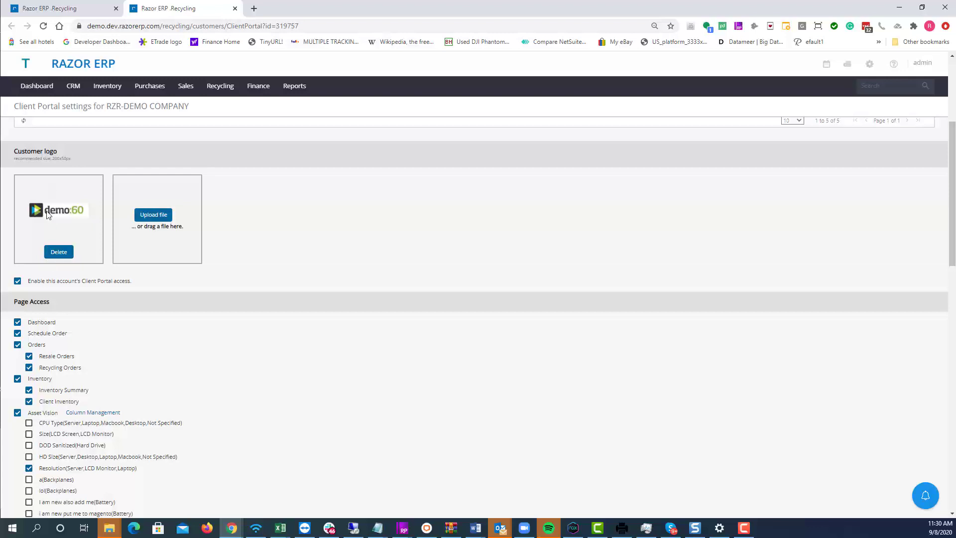
scroll(45, 236, "up", 2)
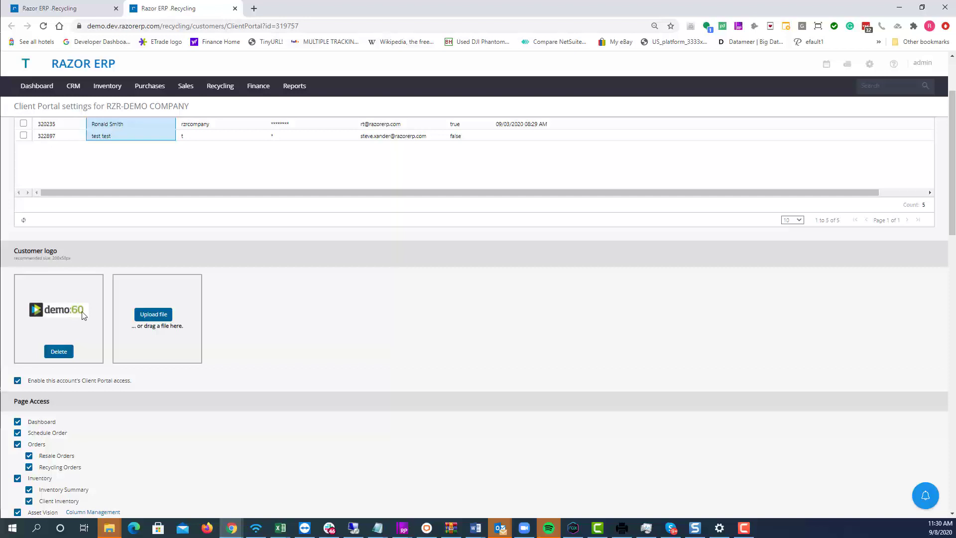
scroll(82, 315, "down", 4)
left_click_drag(20, 200, 50, 202)
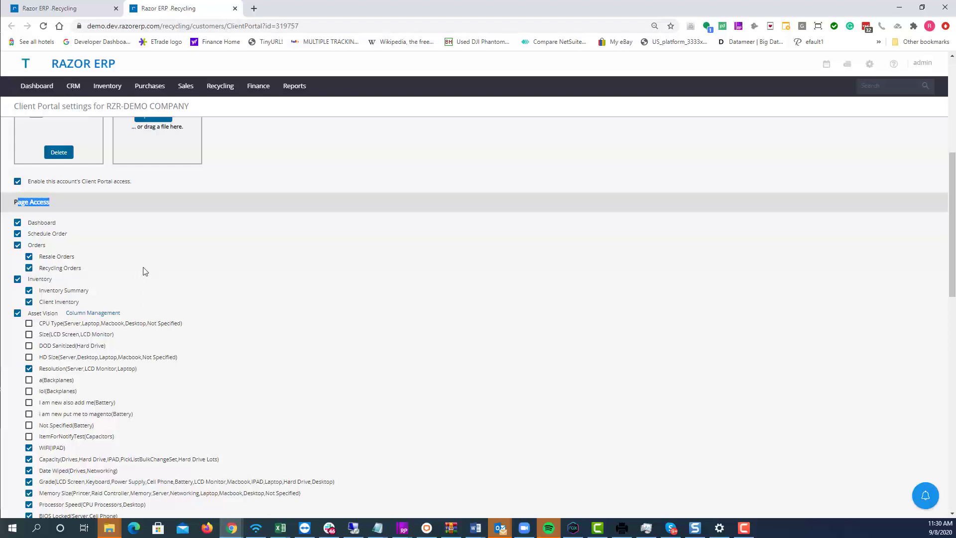
Untick the Location: Name, Location: Address and Location: Zip Code columns in the Asset Vision list
scroll(128, 233, "down", 2)
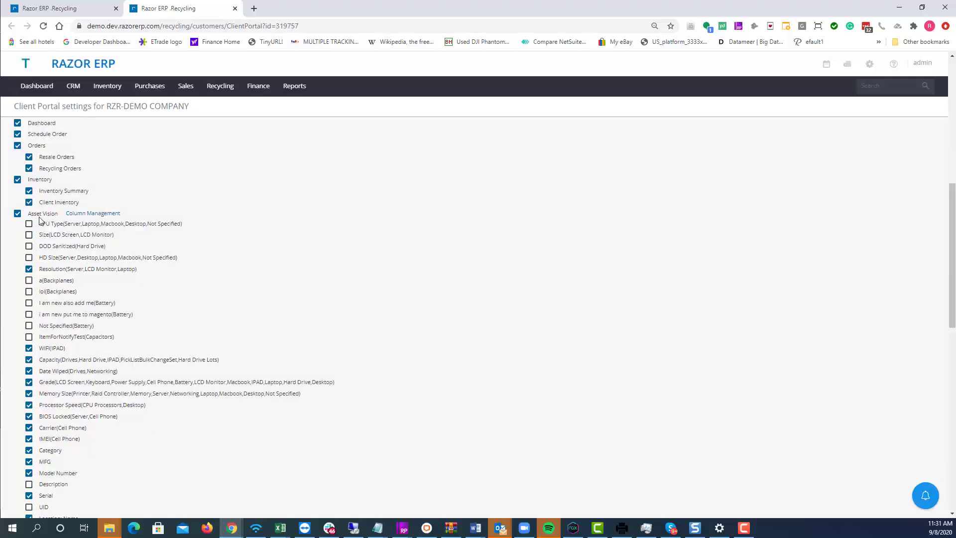
scroll(44, 314, "down", 1)
scroll(47, 305, "up", 1)
scroll(161, 209, "down", 1)
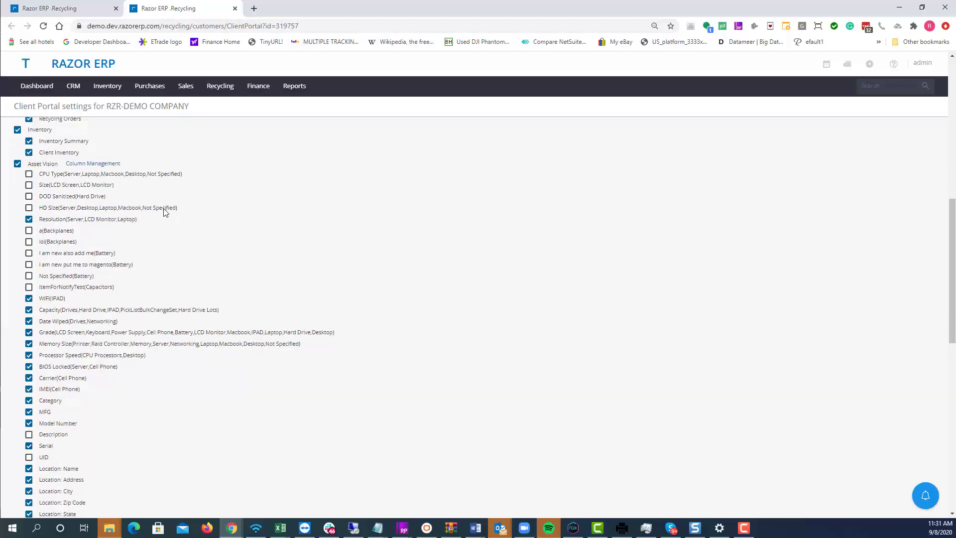
scroll(40, 278, "down", 1)
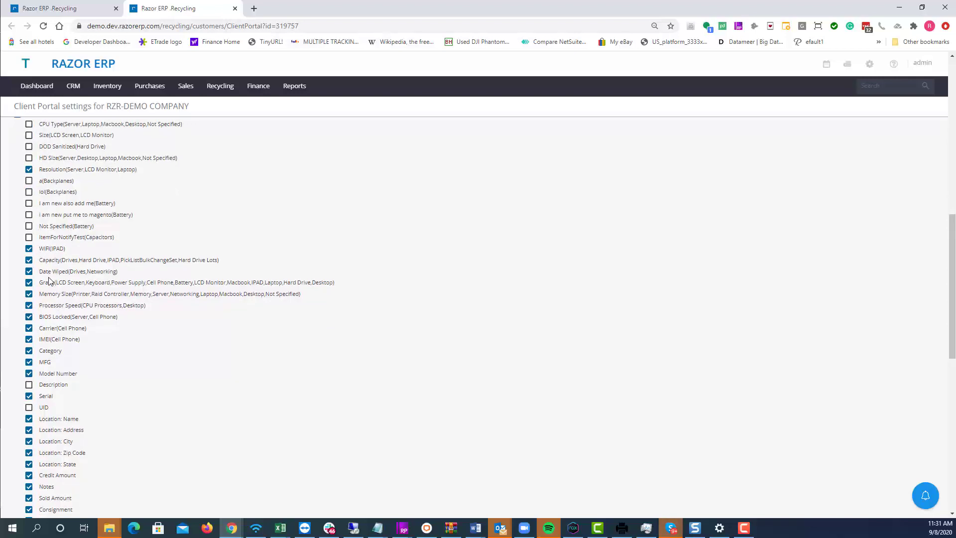
scroll(50, 338, "down", 2)
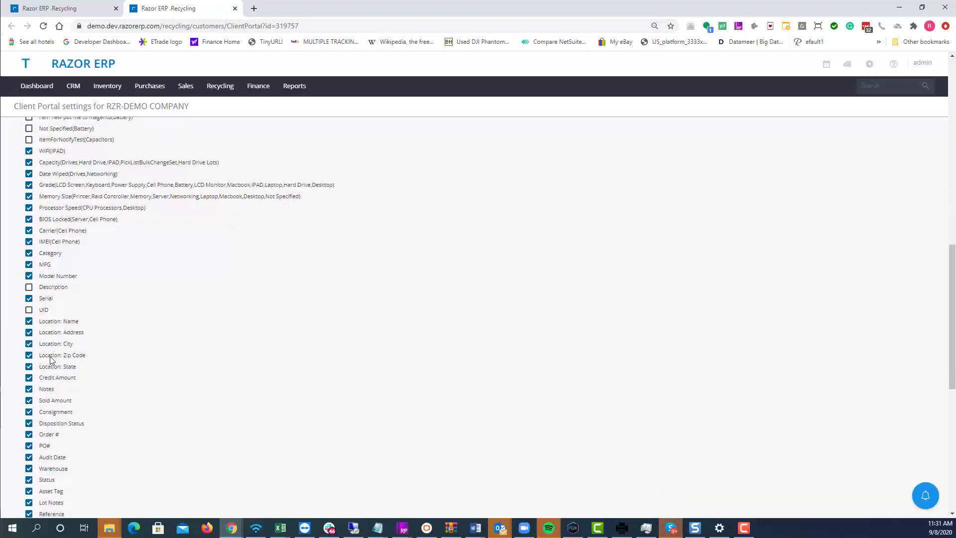
scroll(49, 360, "down", 1)
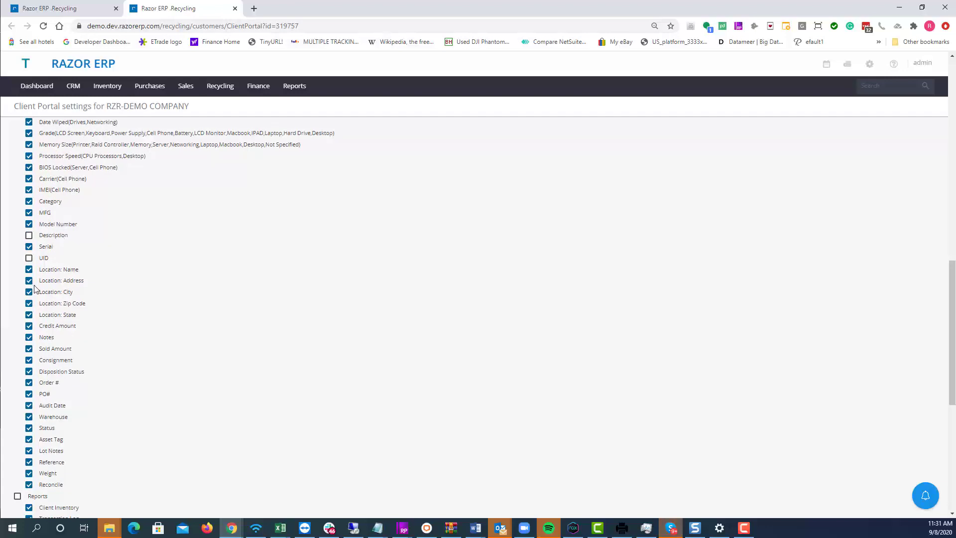
left_click(73, 272)
left_click(76, 284)
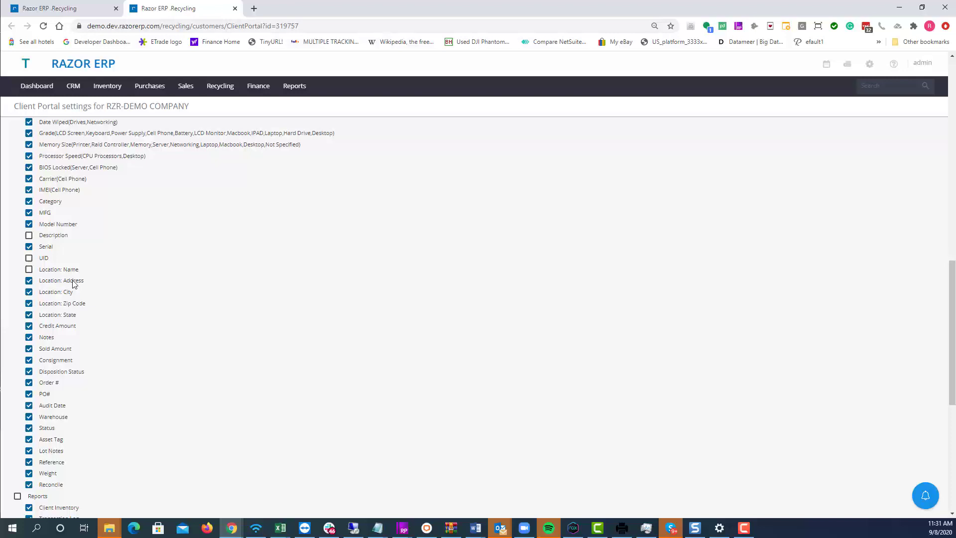
left_click(61, 304)
scroll(175, 309, "down", 2)
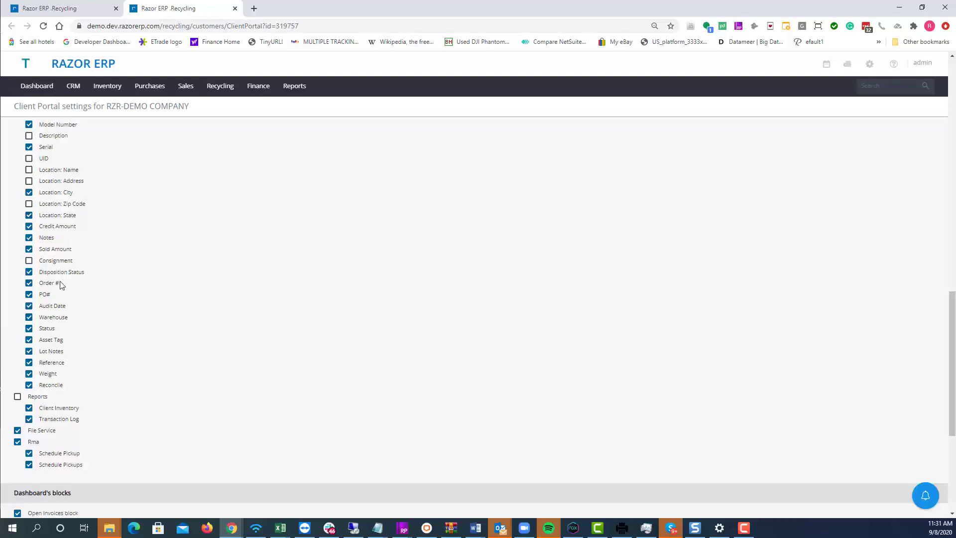
scroll(59, 279, "down", 1)
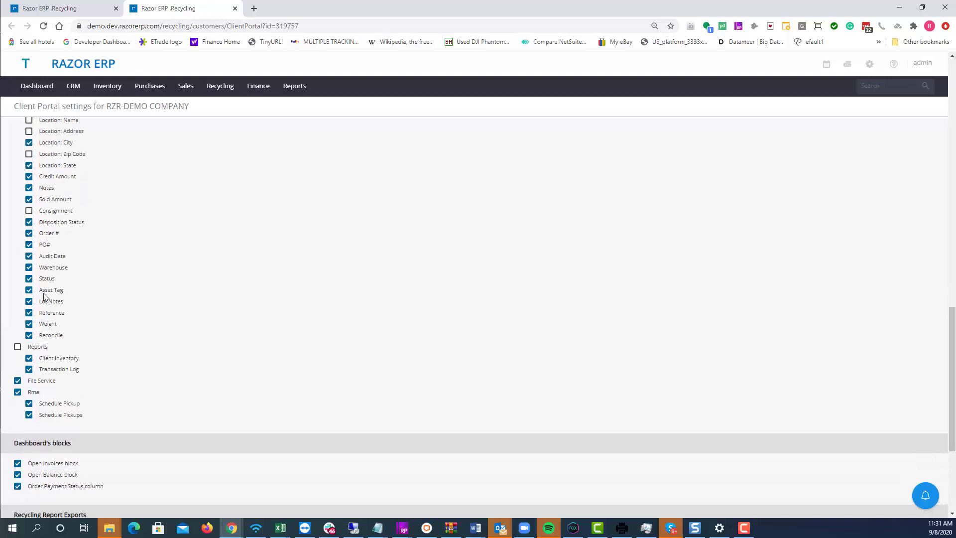
scroll(48, 332, "up", 1)
scroll(48, 333, "up", 7)
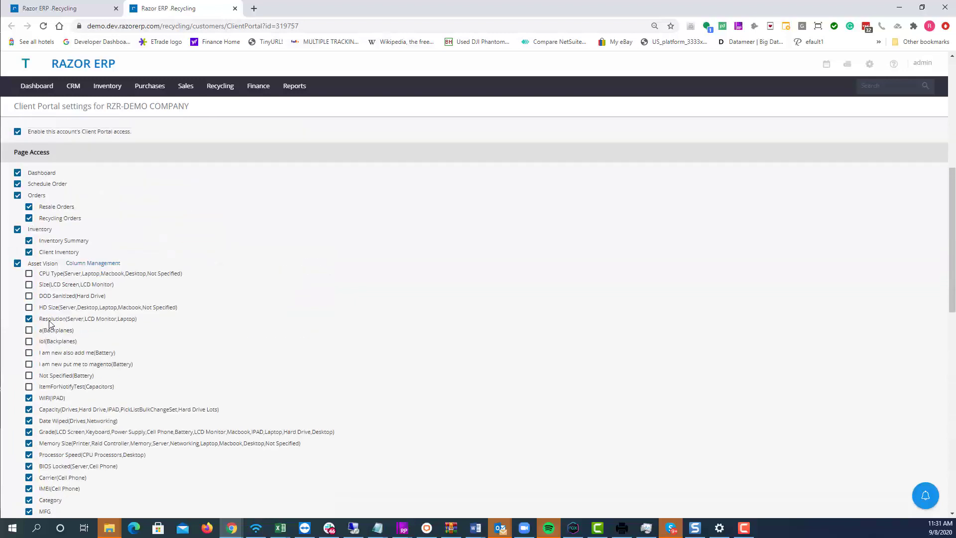
Add Service Provider to the Cell Phone attribute set's columns in Column Management and save
left_click(88, 268)
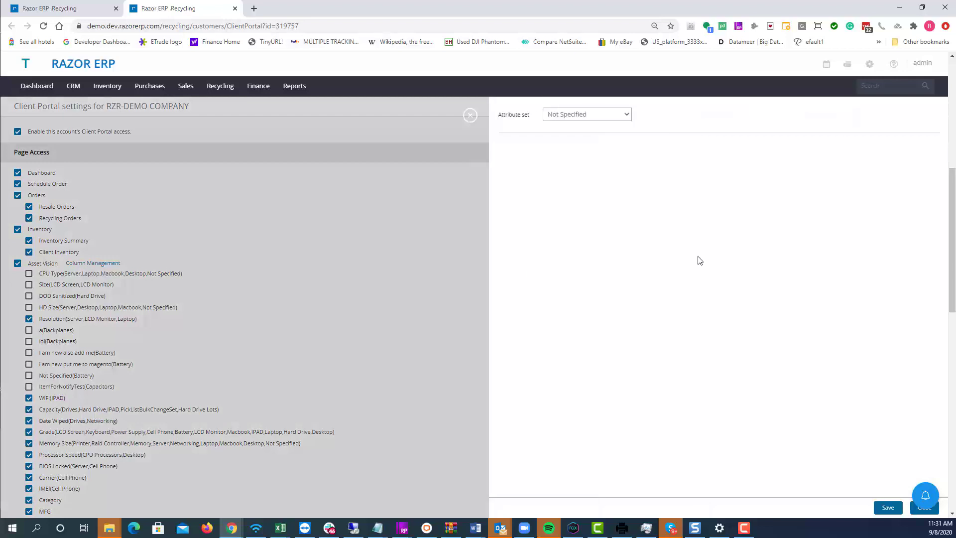
left_click(620, 116)
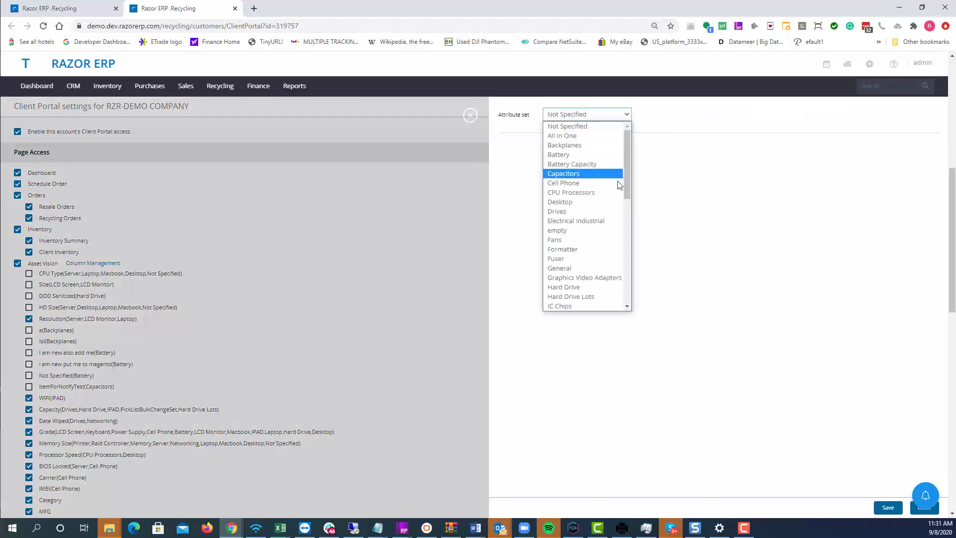
left_click(564, 183)
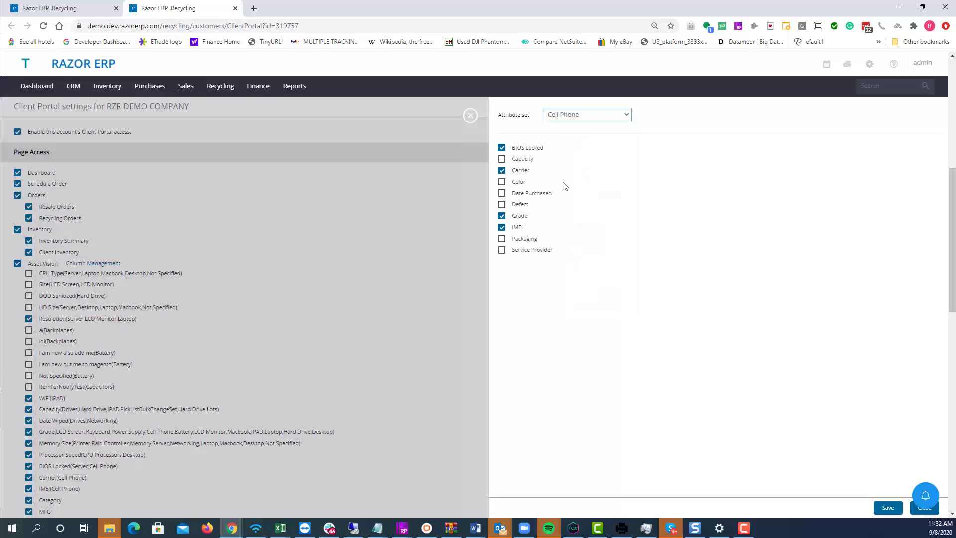
left_click(581, 115)
left_click(581, 116)
left_click(532, 250)
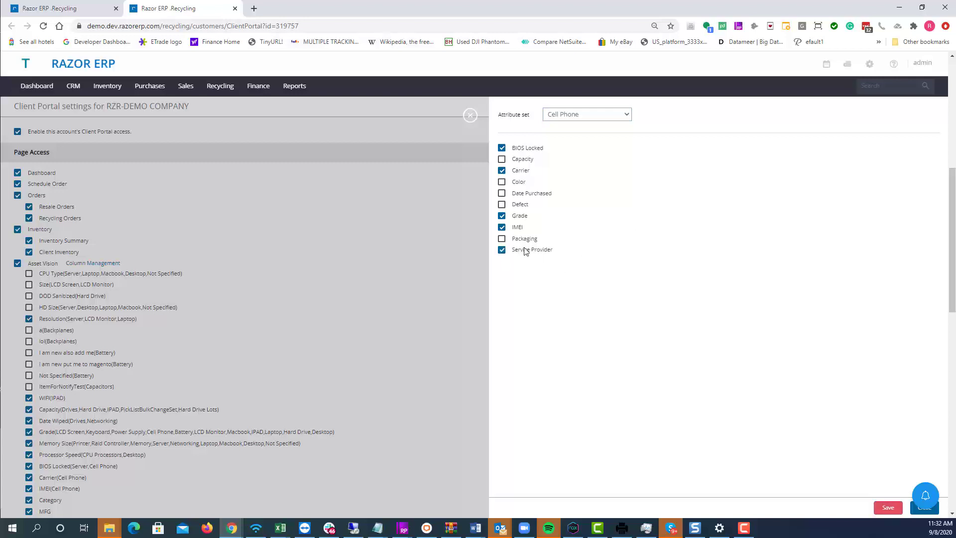
left_click(888, 508)
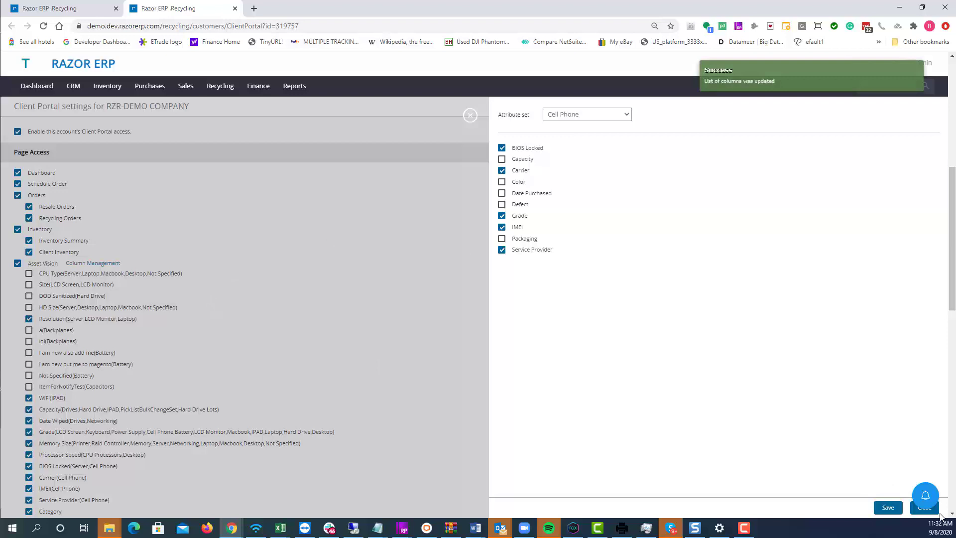
left_click(912, 512)
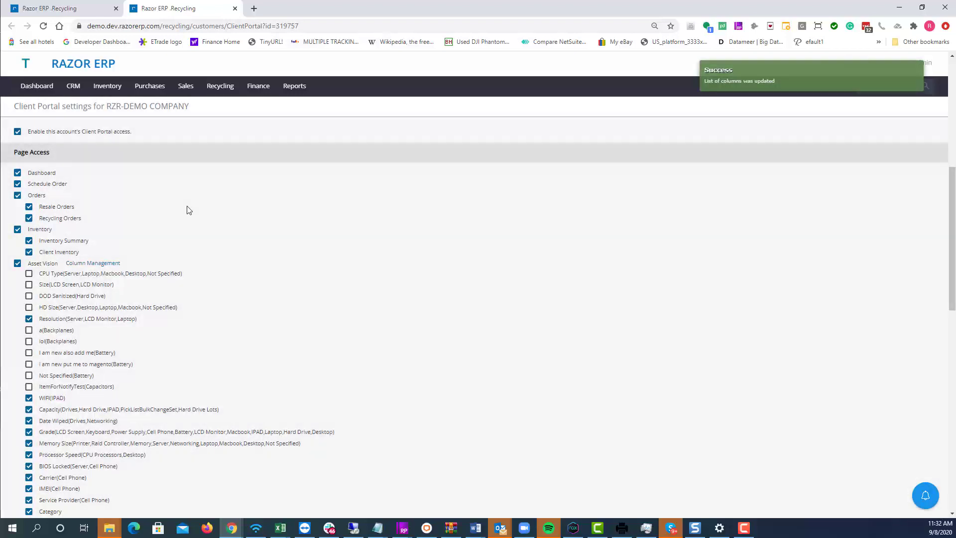
Reload the portal settings page and untick the Carrier(Cell Phone) column
scroll(153, 240, "down", 8)
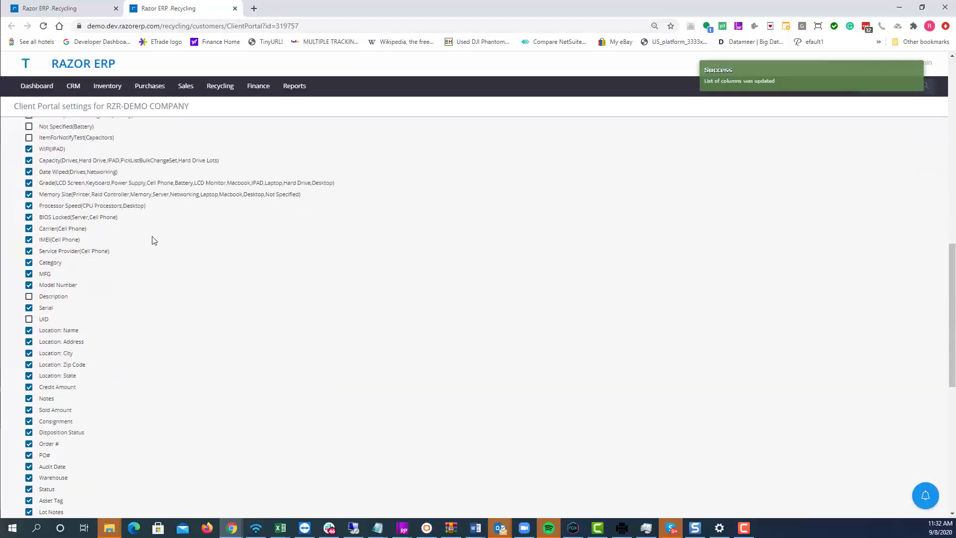
scroll(154, 241, "down", 1)
right_click(253, 209)
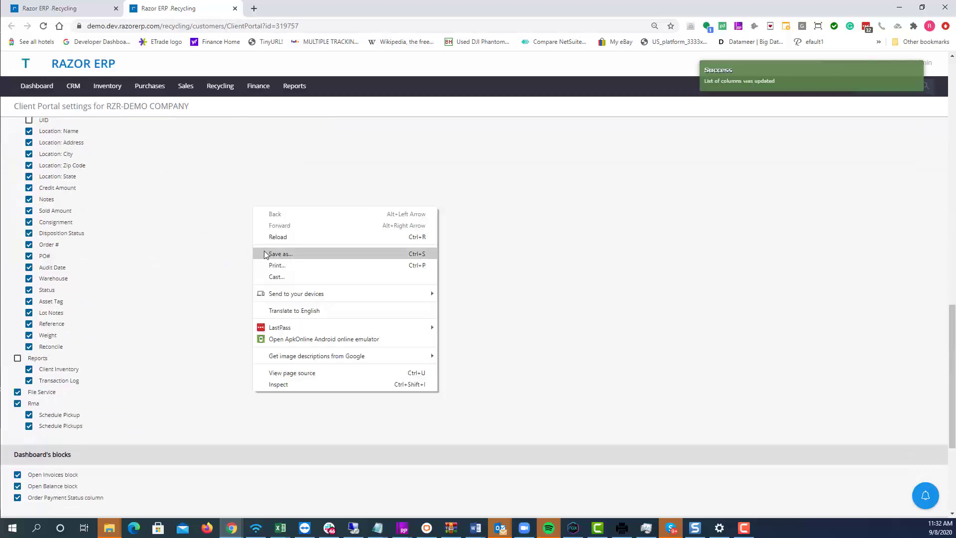
left_click(272, 239)
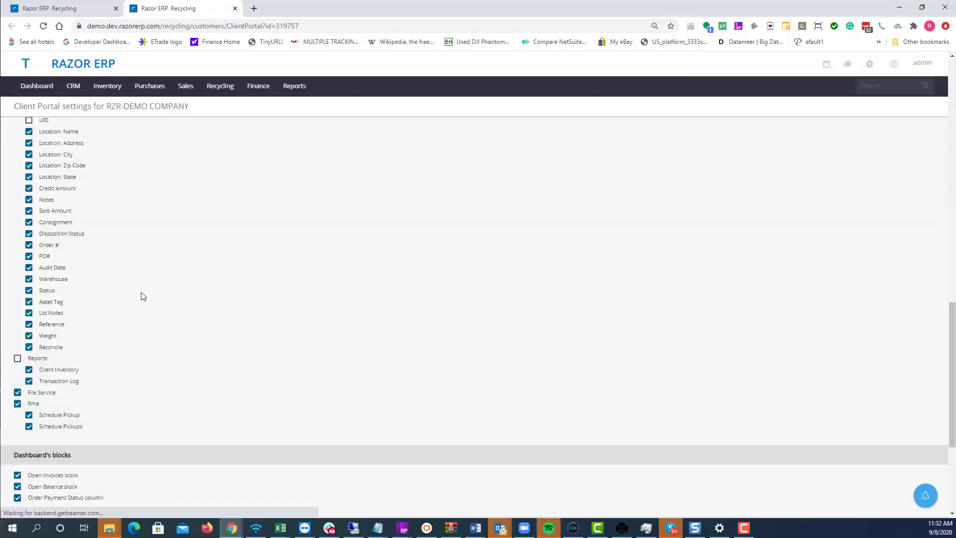
scroll(135, 324, "up", 10)
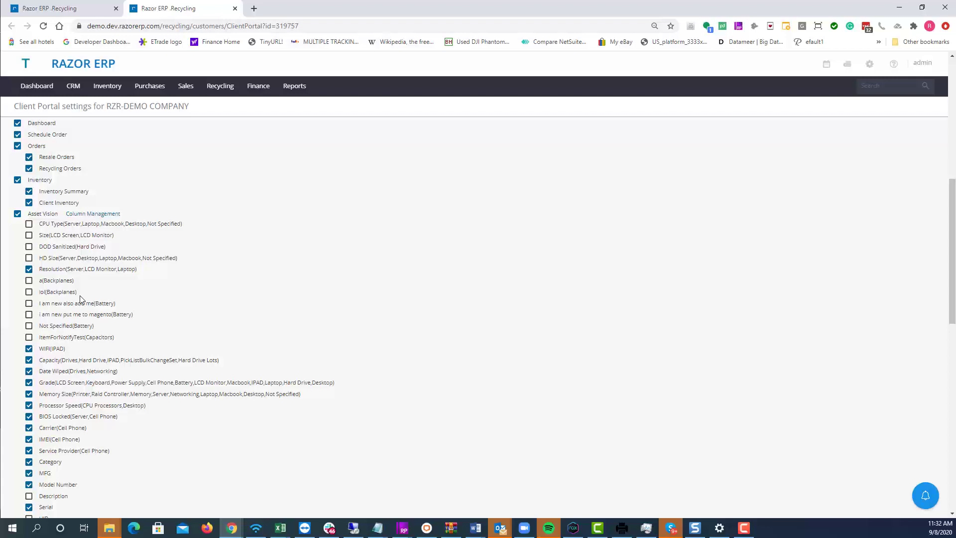
left_click(61, 429)
scroll(354, 348, "up", 8)
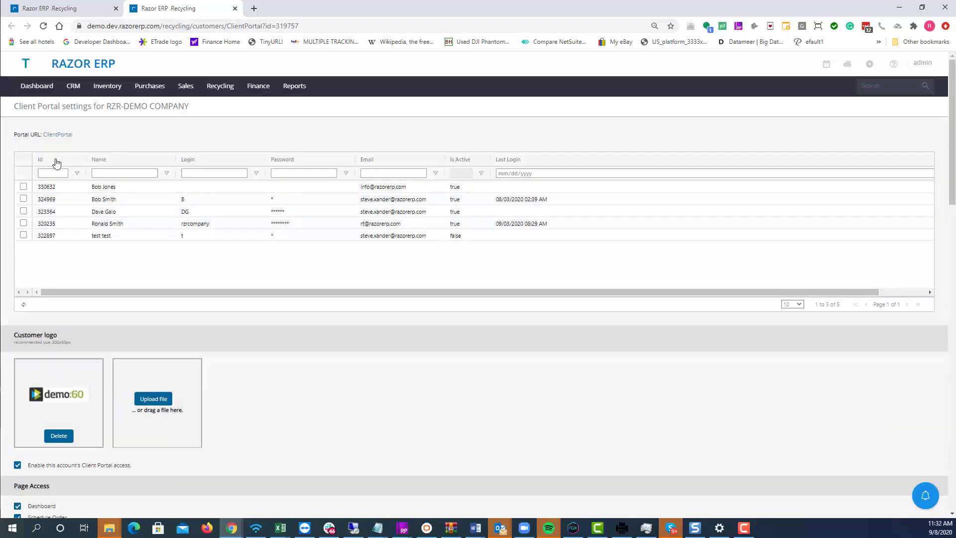
Open the ClientPortal link in a new tab and log in with the client's username and password
left_click(64, 135)
left_click(294, 16)
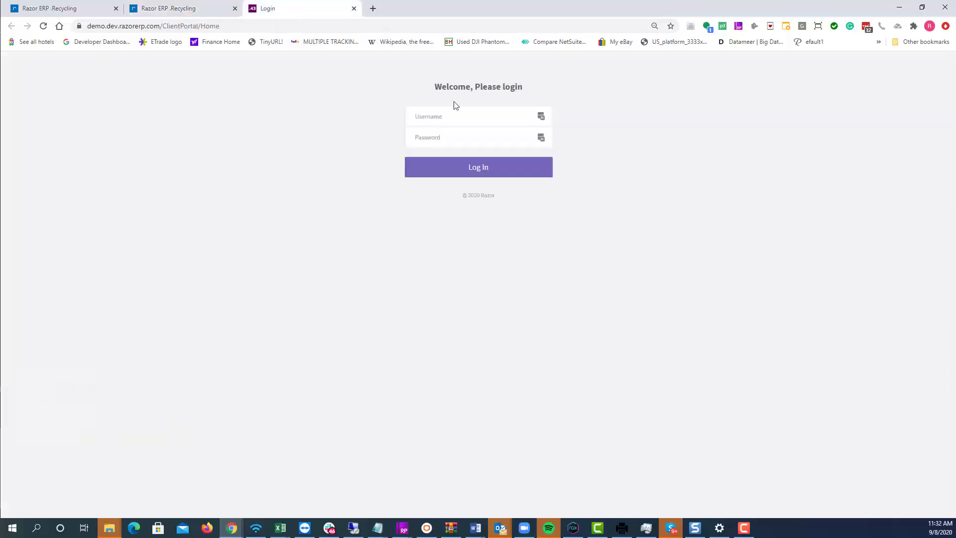
left_click(463, 113)
type("rzrcompany")
key("Tab")
type("••••••••")
key("Return")
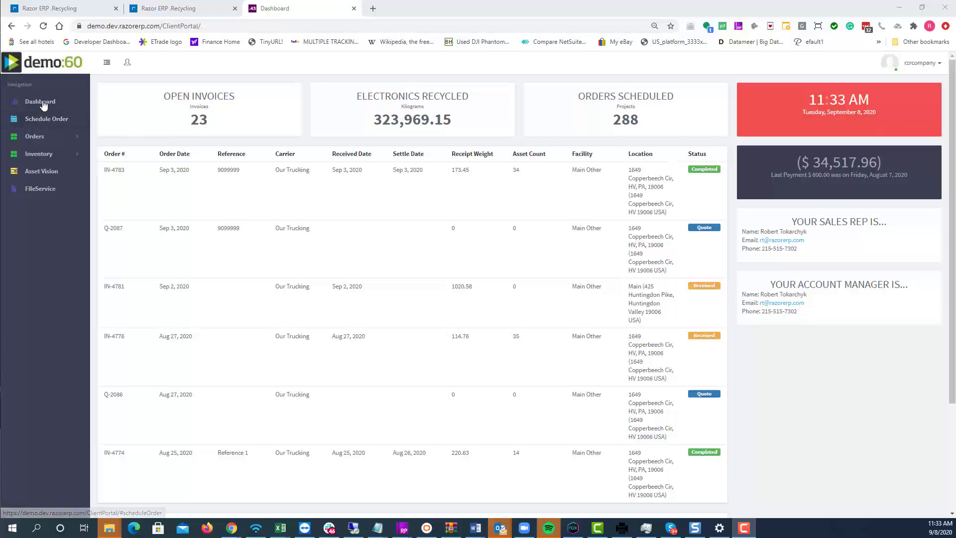
Start scheduling a new order, choosing the existing onsite contact and a saved pickup location
left_click(44, 122)
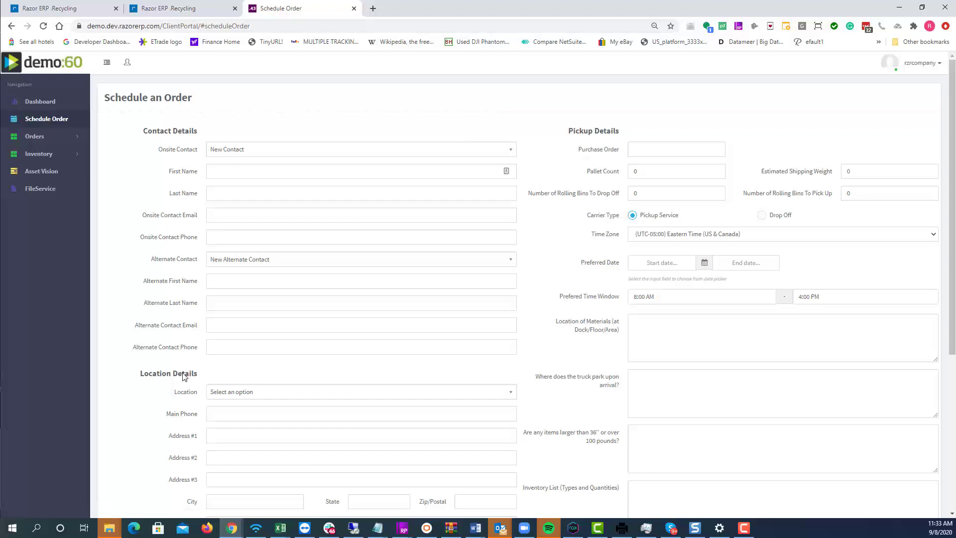
left_click(311, 152)
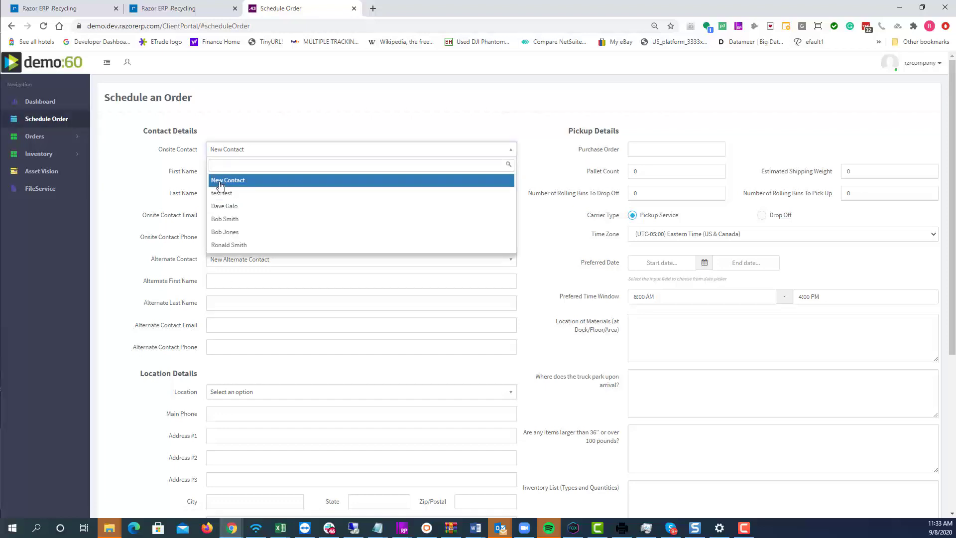
left_click(239, 232)
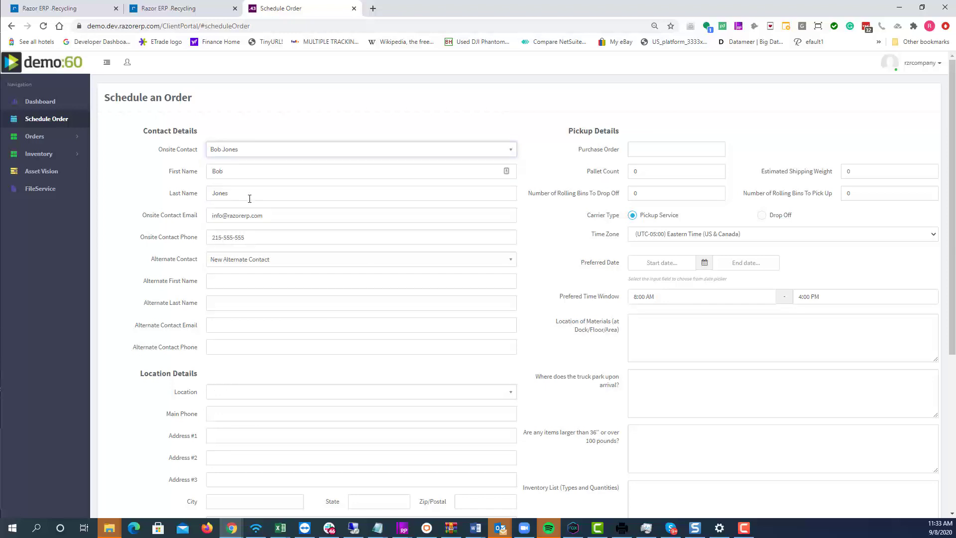
scroll(300, 231, "down", 4)
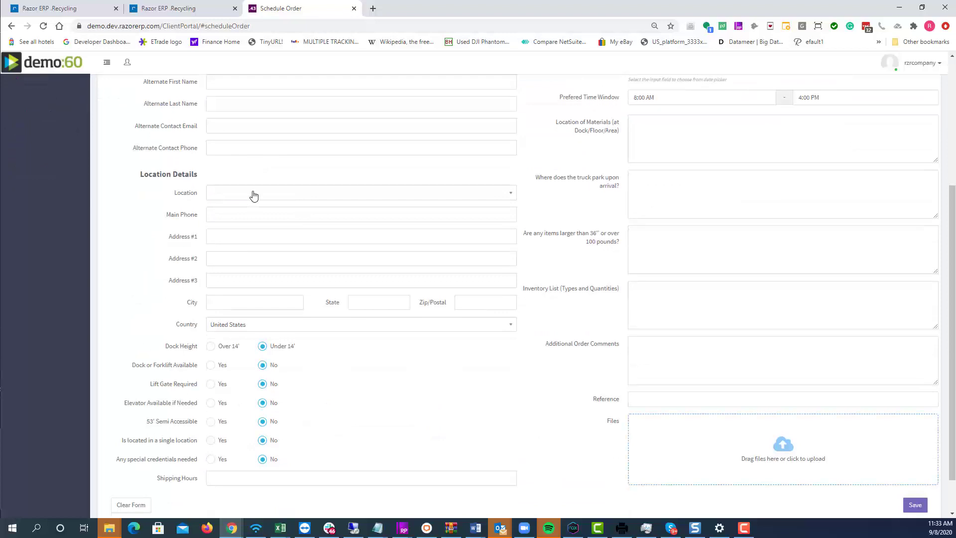
left_click(252, 192)
left_click(225, 275)
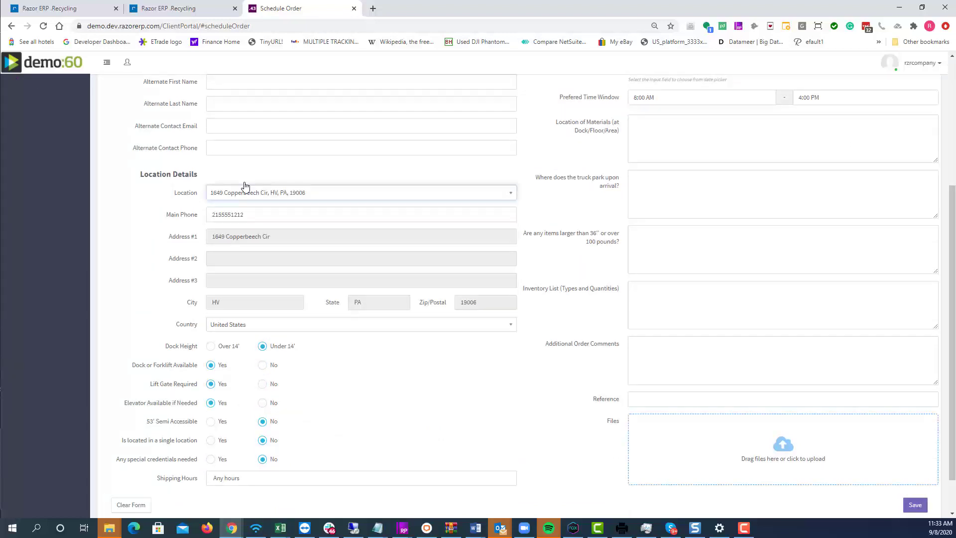
scroll(231, 344, "down", 1)
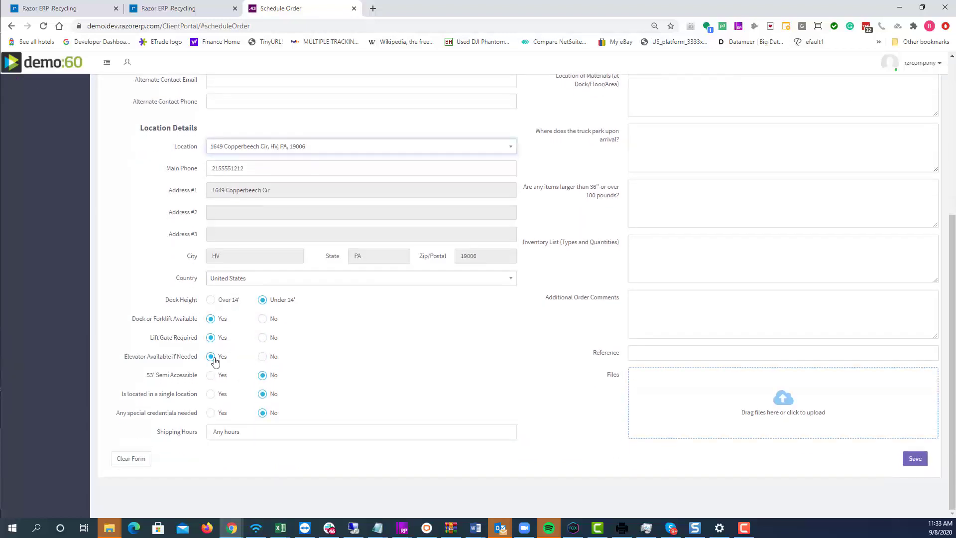
scroll(211, 409, "up", 5)
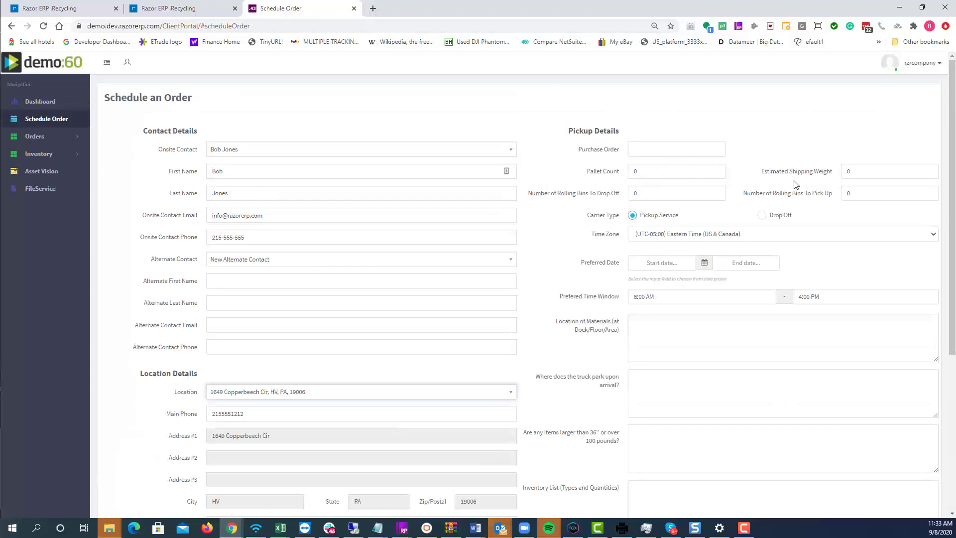
Visit the Location of Materials and truck parking fields, then go to the Asset Vision list
left_click(667, 351)
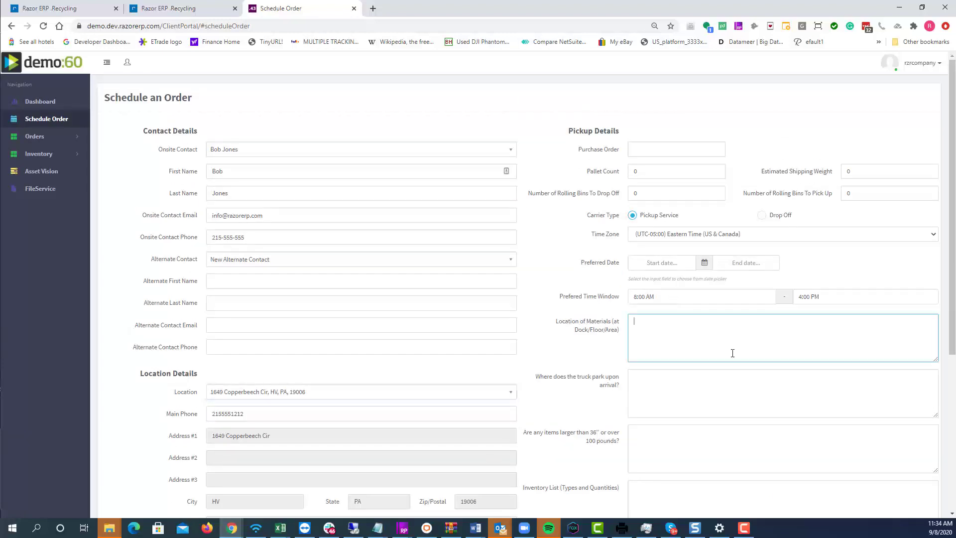
left_click(755, 387)
left_click(754, 339)
left_click(715, 395)
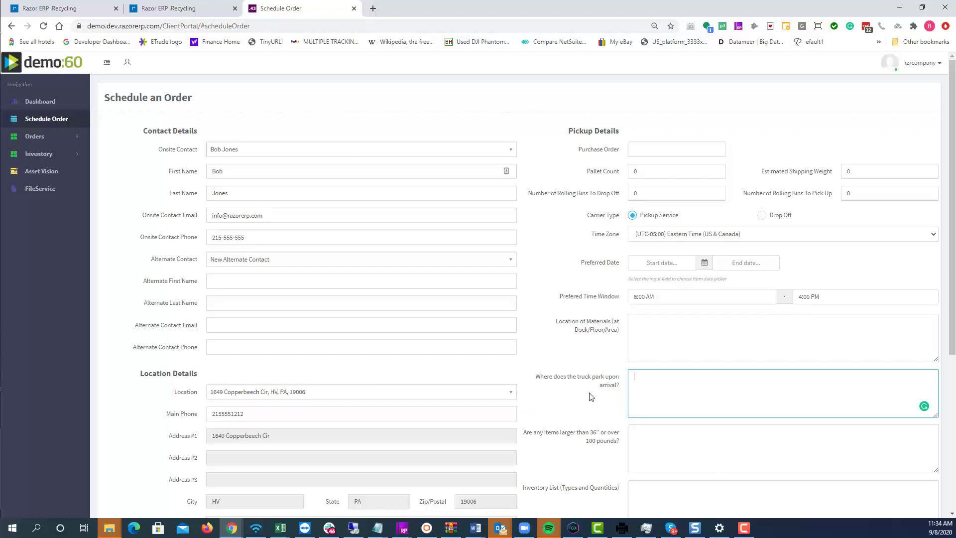
left_click(706, 327)
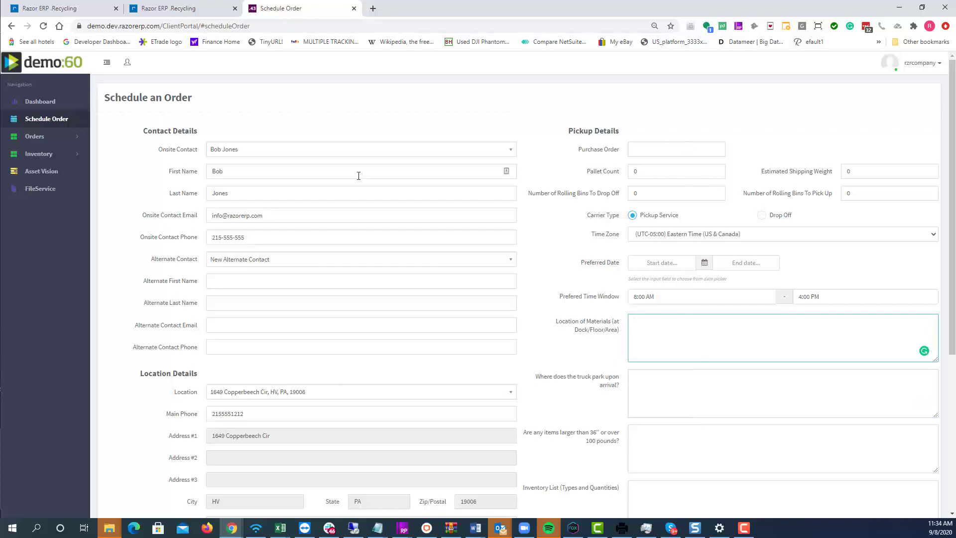
left_click(31, 173)
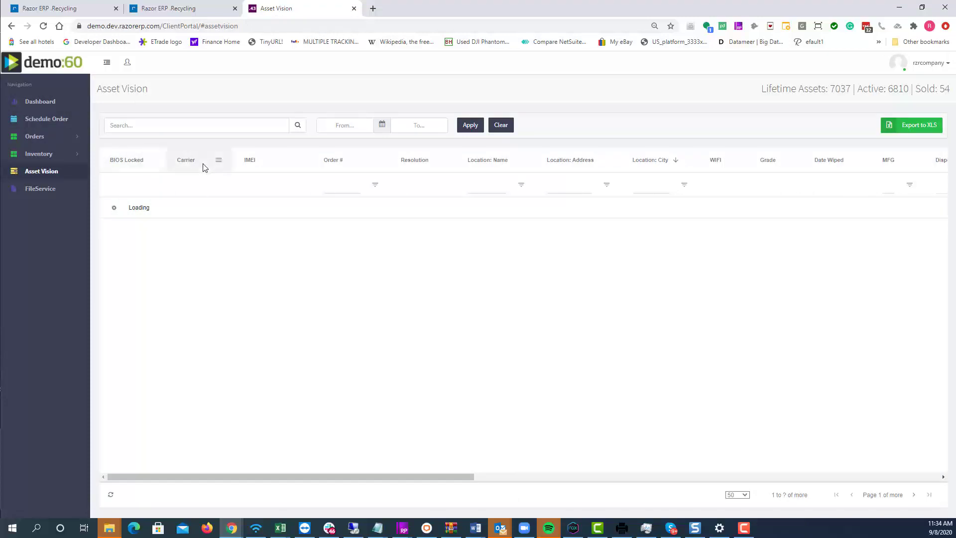
left_click(245, 126)
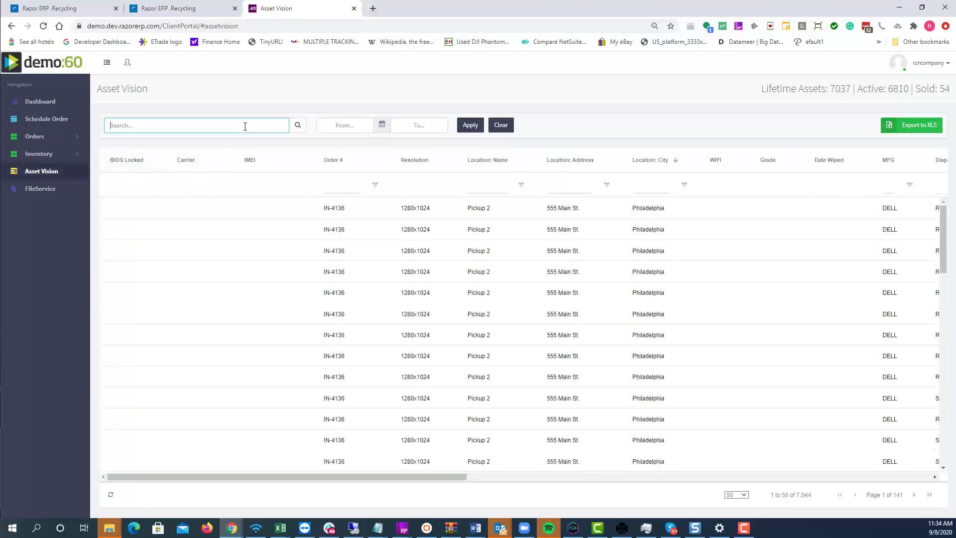
left_click(351, 124)
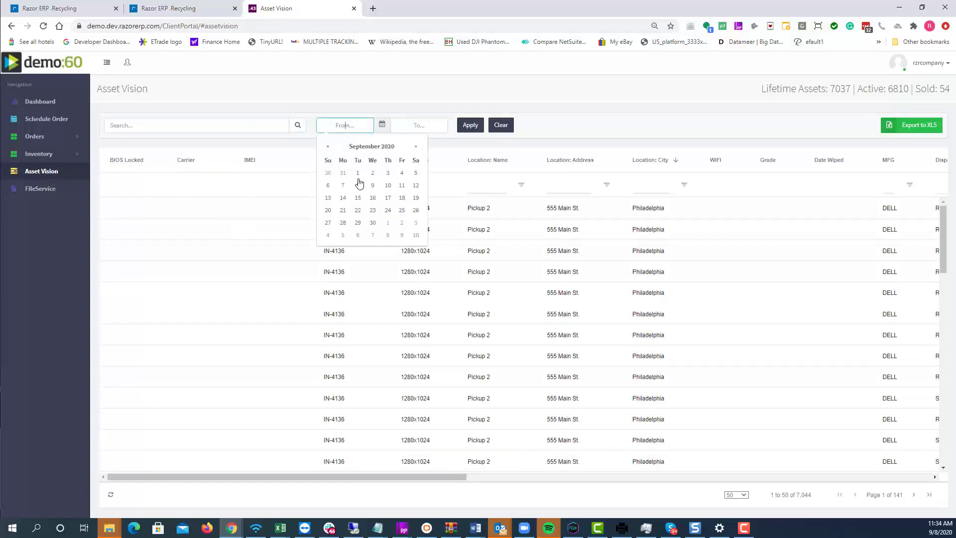
left_click(356, 96)
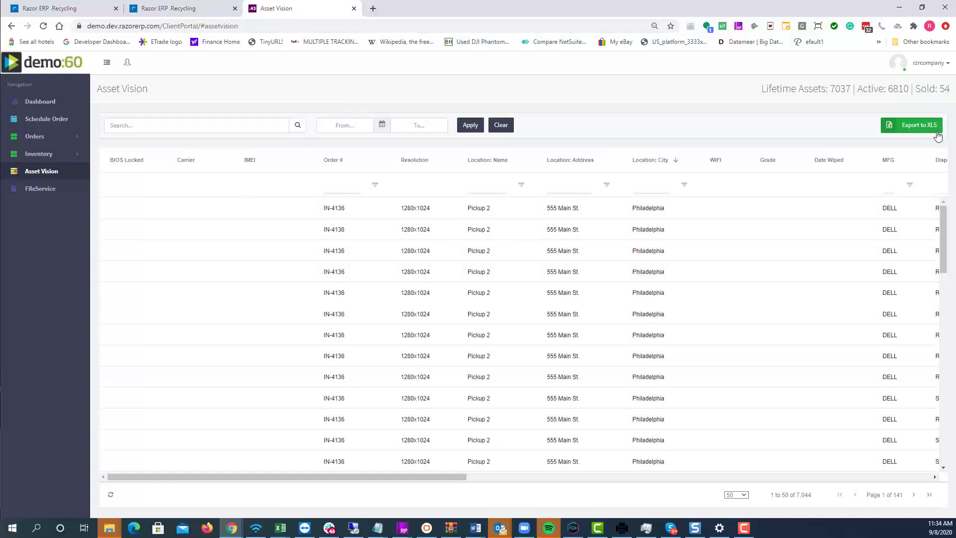
scroll(704, 246, "right", 9)
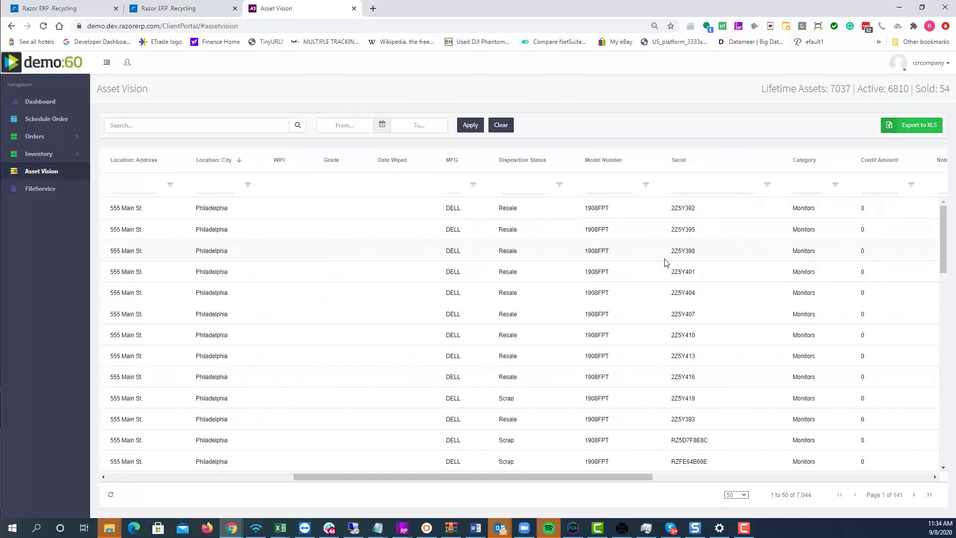
scroll(647, 256, "right", 3)
scroll(625, 250, "down", 6)
scroll(627, 251, "down", 3)
scroll(627, 252, "right", 10)
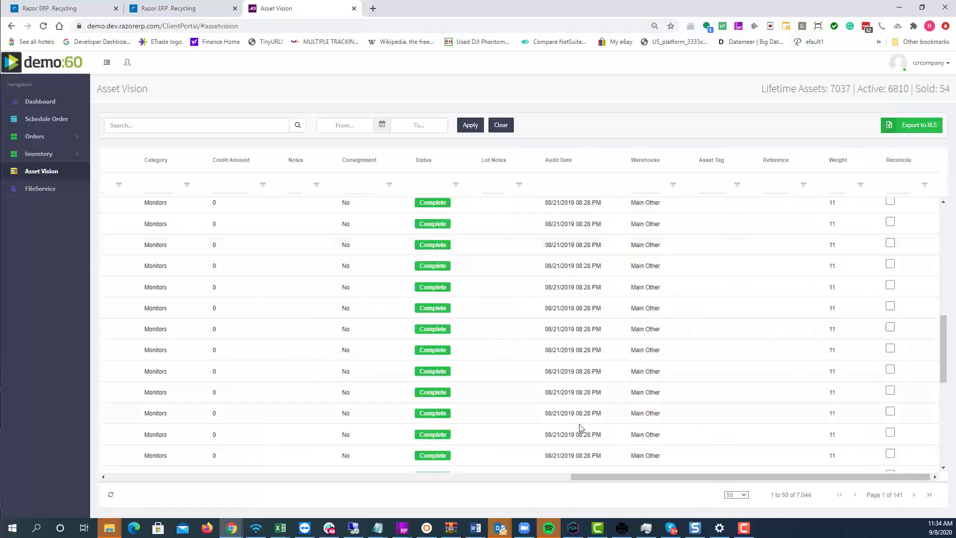
scroll(577, 457, "up", 5)
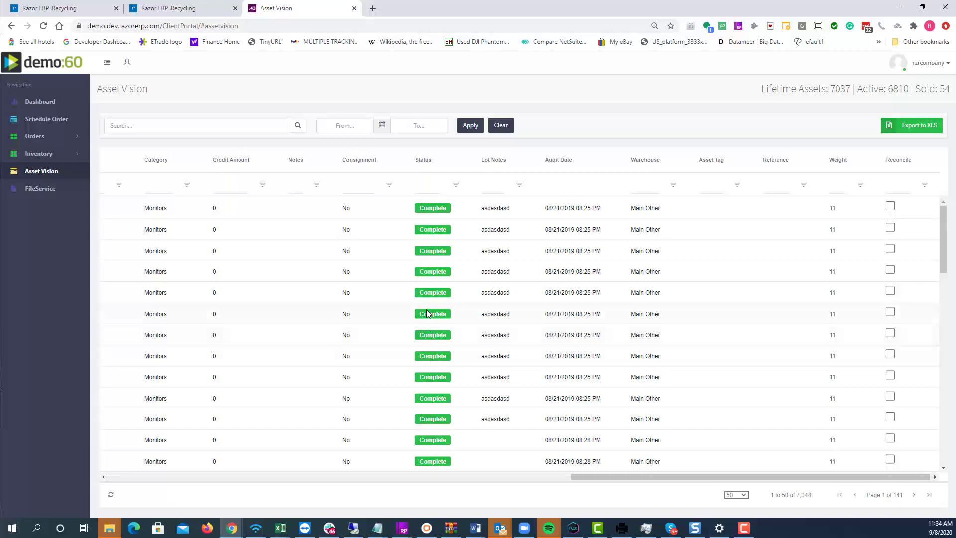
scroll(378, 318, "left", 10)
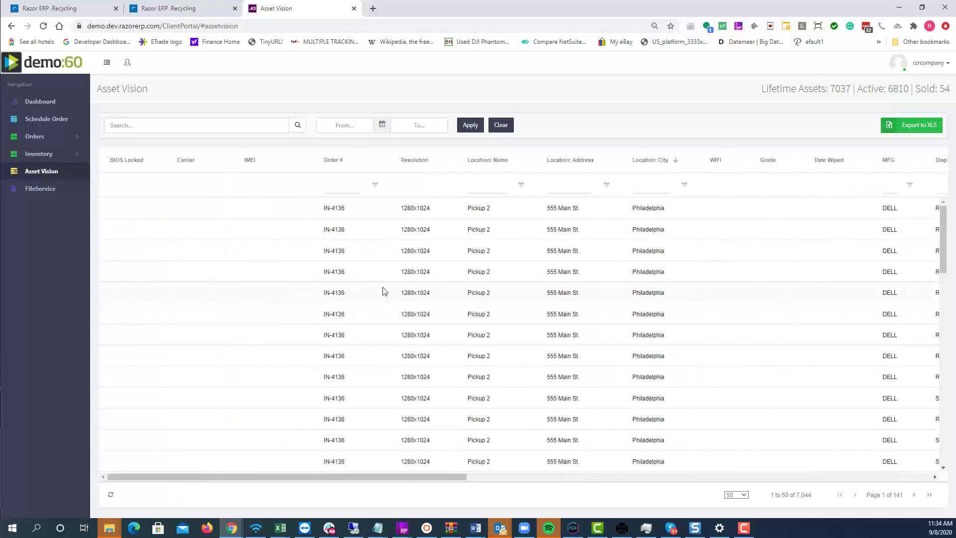
Go to FileService > Orders > Recycling Orders and reveal the Location, Order and Status filters
left_click(36, 188)
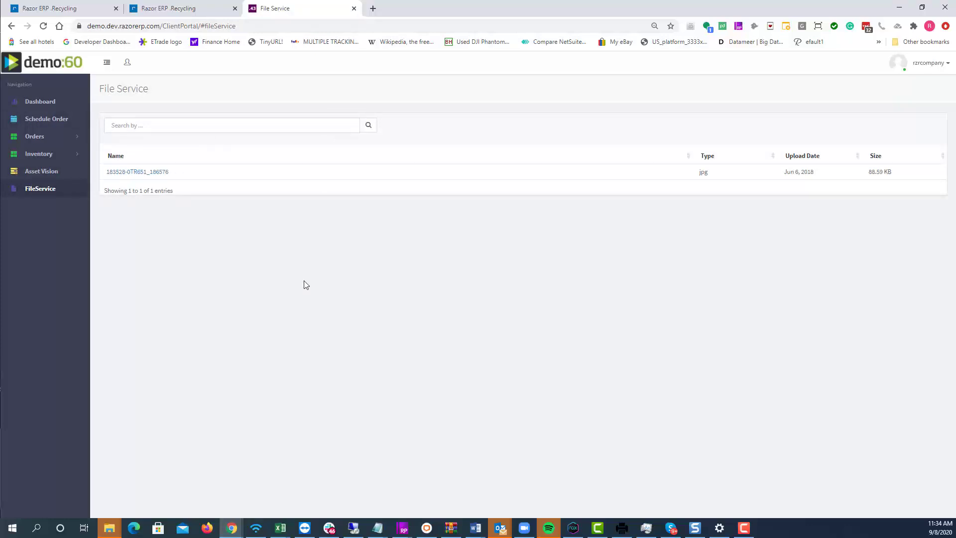
left_click(62, 136)
left_click(64, 171)
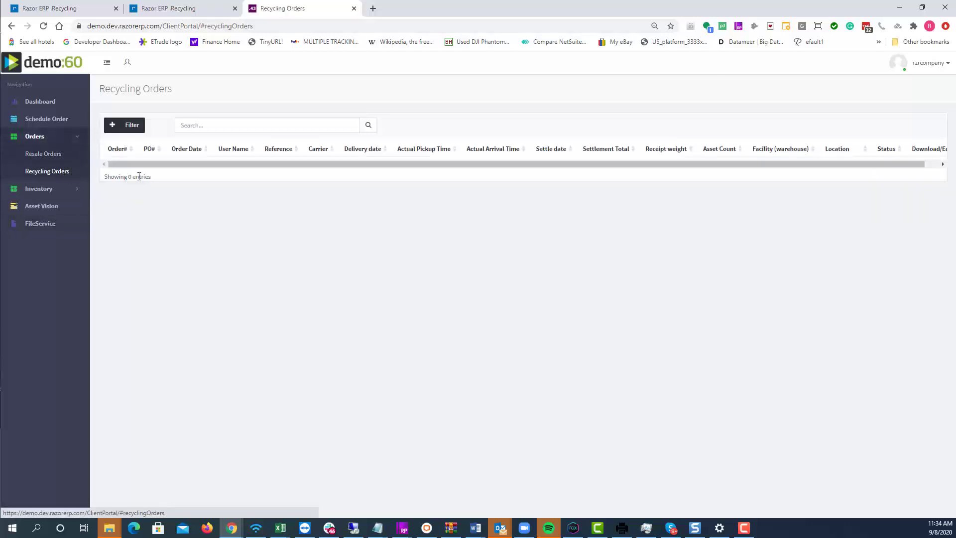
left_click(131, 129)
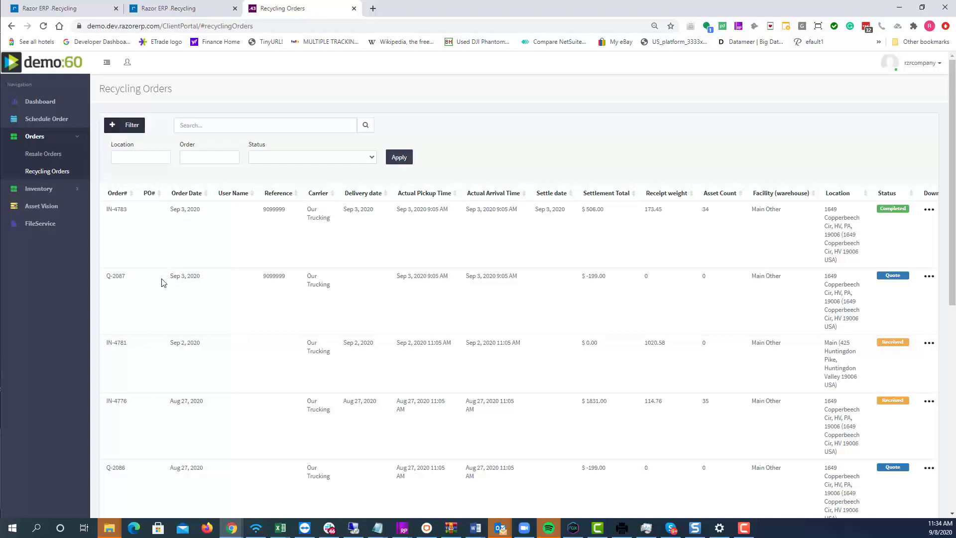
scroll(159, 281, "right", 1)
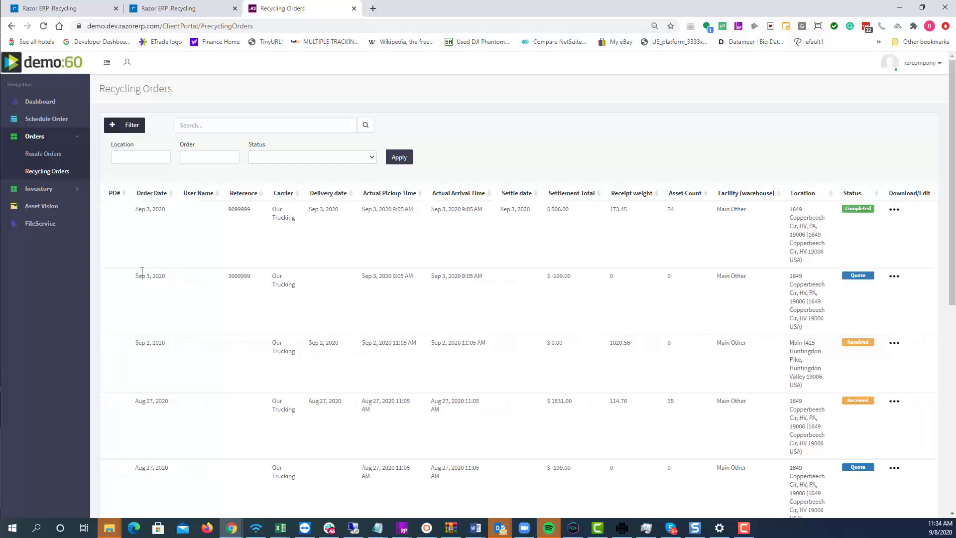
scroll(262, 228, "left", 1)
Highlight the first order's number, date, pickup and arrival times, settlement total and receipt weight
double_click(120, 208)
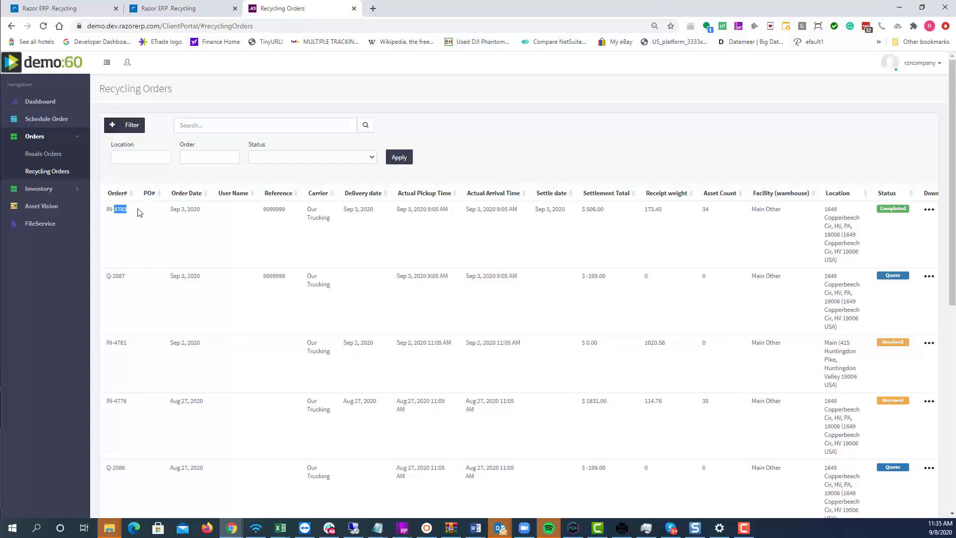
left_click_drag(177, 209, 196, 232)
left_click_drag(271, 207, 295, 230)
left_click(354, 222)
left_click_drag(428, 211, 448, 210)
left_click_drag(523, 211, 569, 265)
left_click_drag(614, 218, 581, 209)
mouse_move(667, 209)
left_mouse_down()
mouse_move(645, 210)
mouse_move(677, 209)
left_mouse_up()
scroll(695, 246, "right", 2)
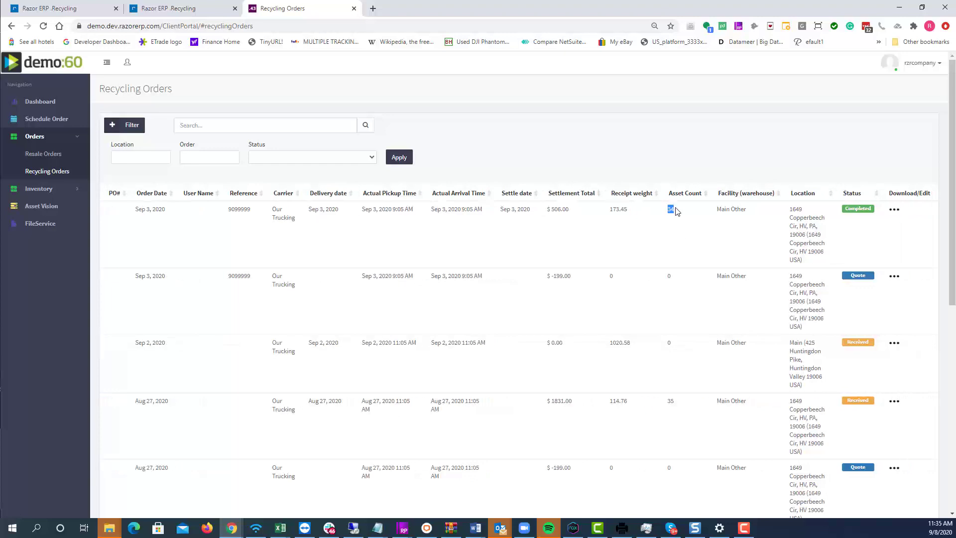
left_click(895, 210)
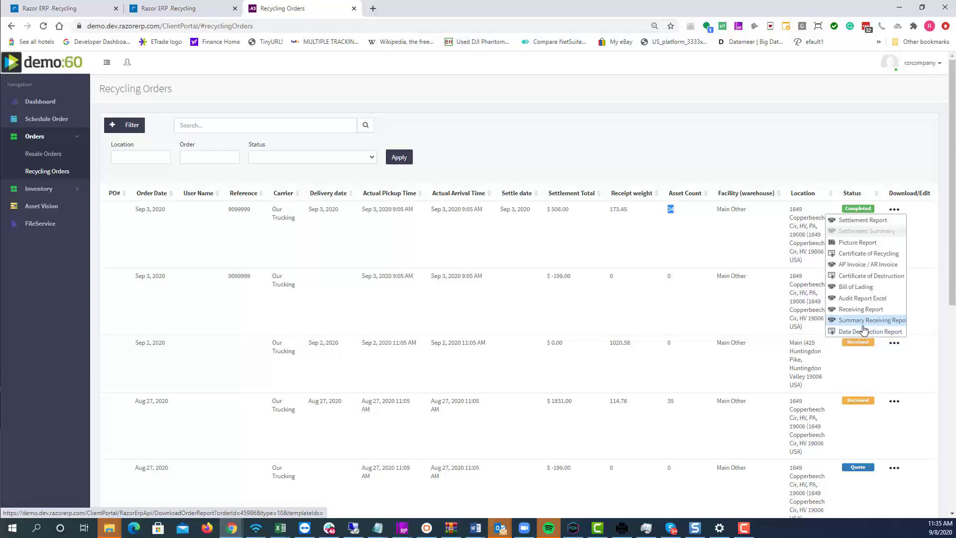
left_click(165, 103)
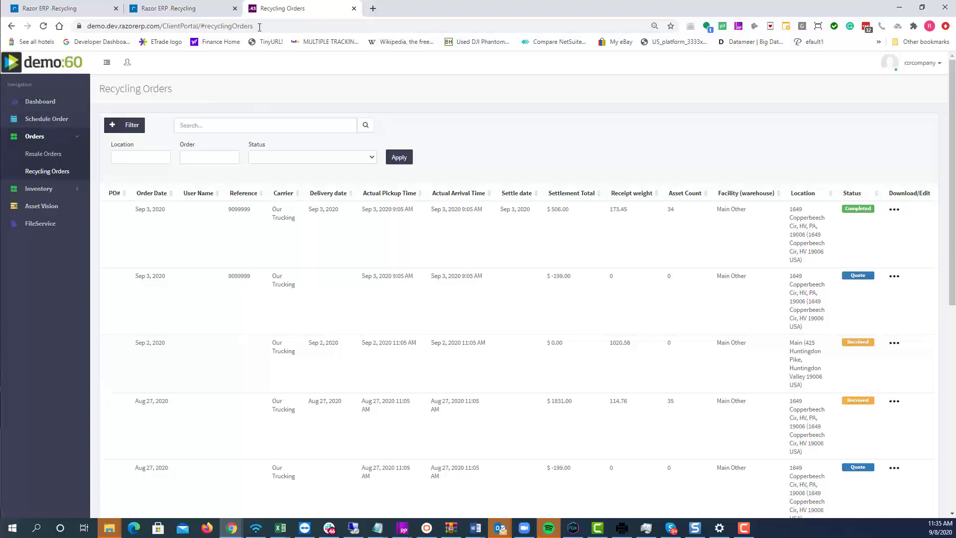
Back in Razor ERP, enter a login password in the first portal contact's Password cell and save it
left_click(170, 8)
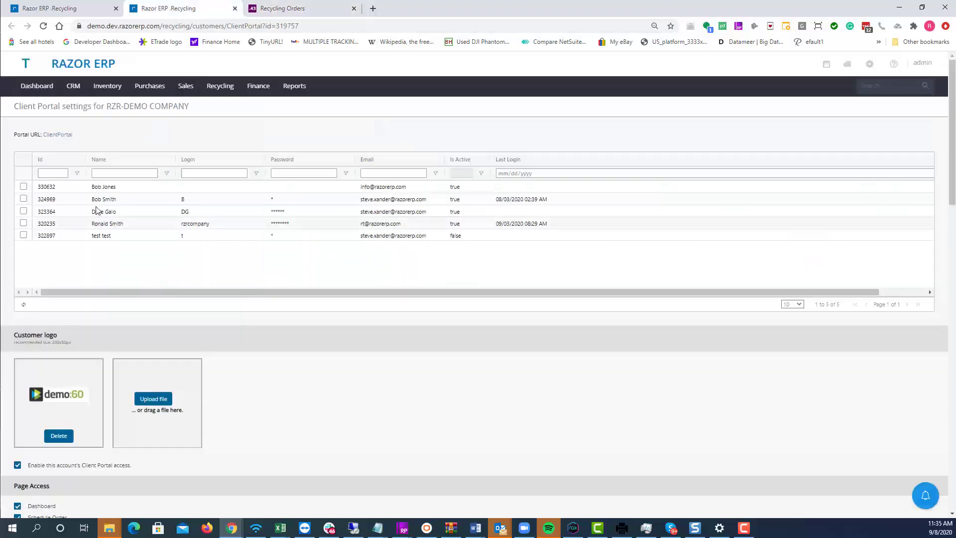
scroll(124, 144, "down", 1)
scroll(119, 267, "up", 1)
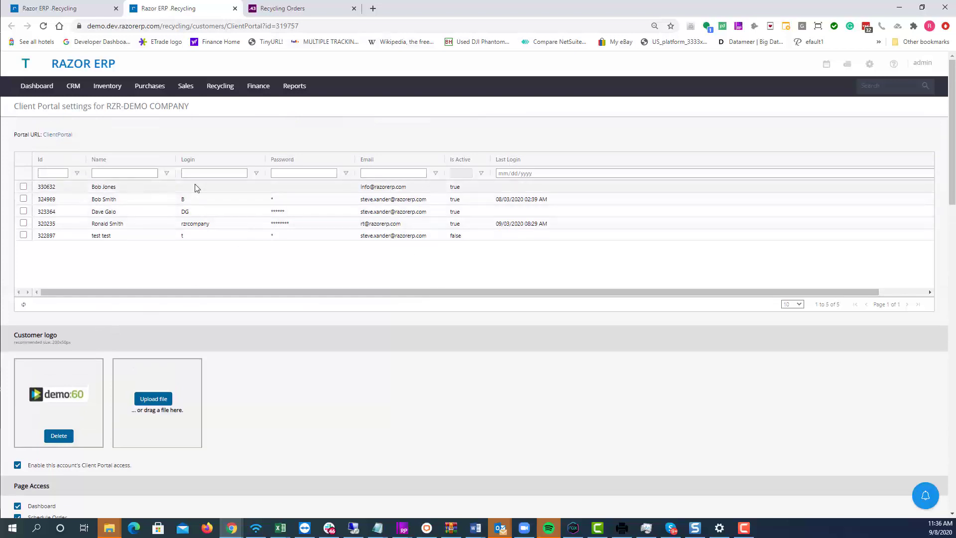
left_click(288, 187)
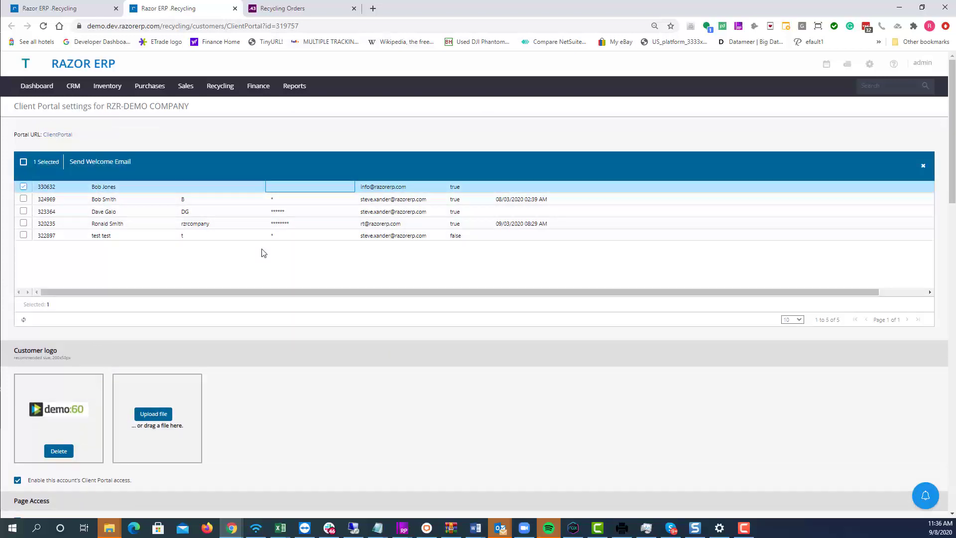
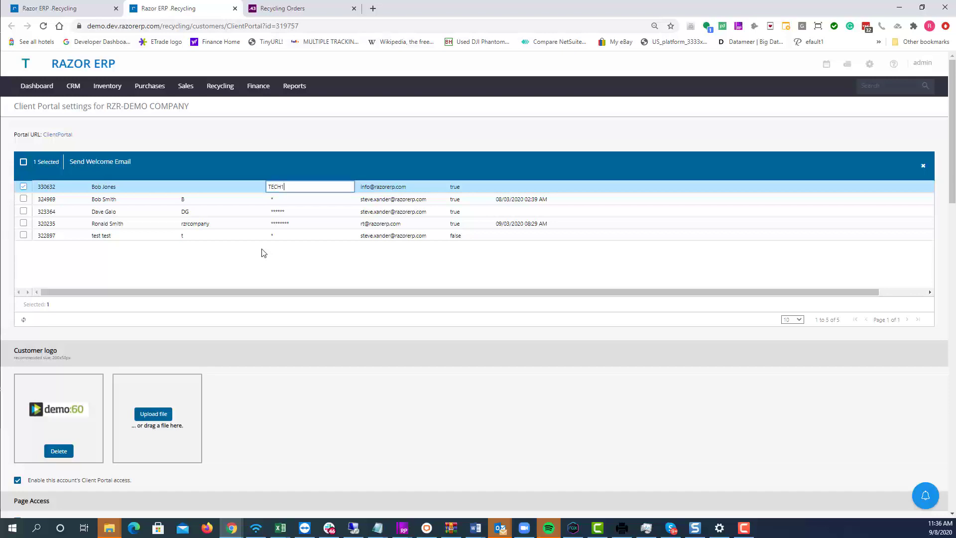
key("Return")
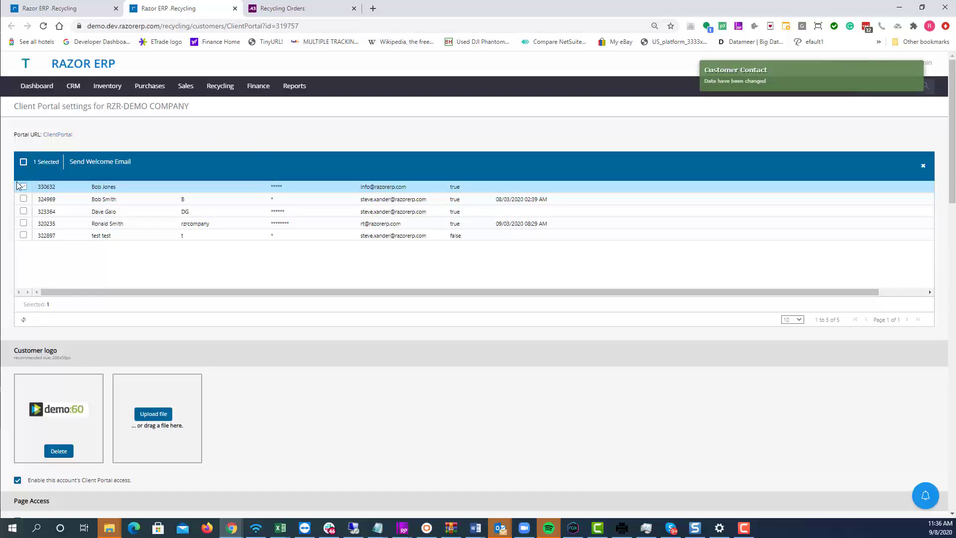
left_click(23, 187)
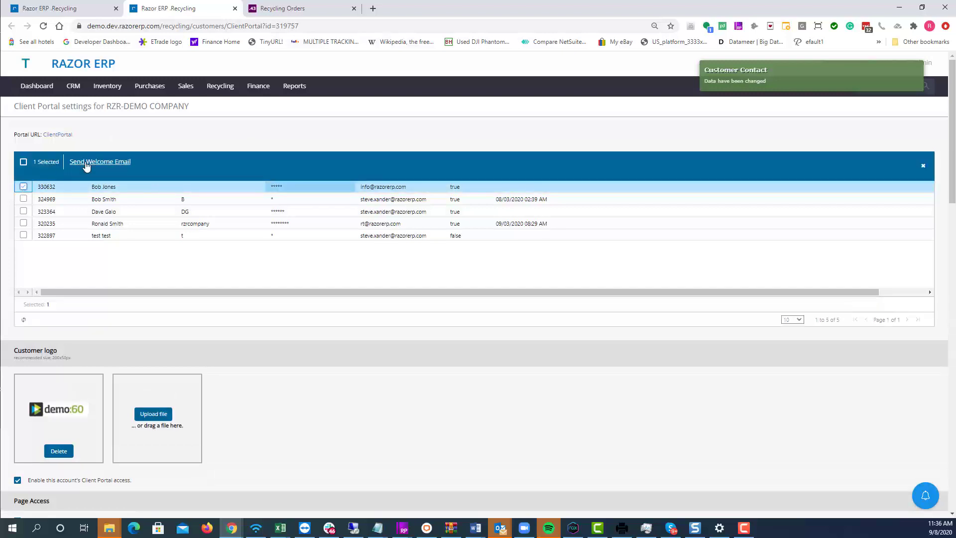